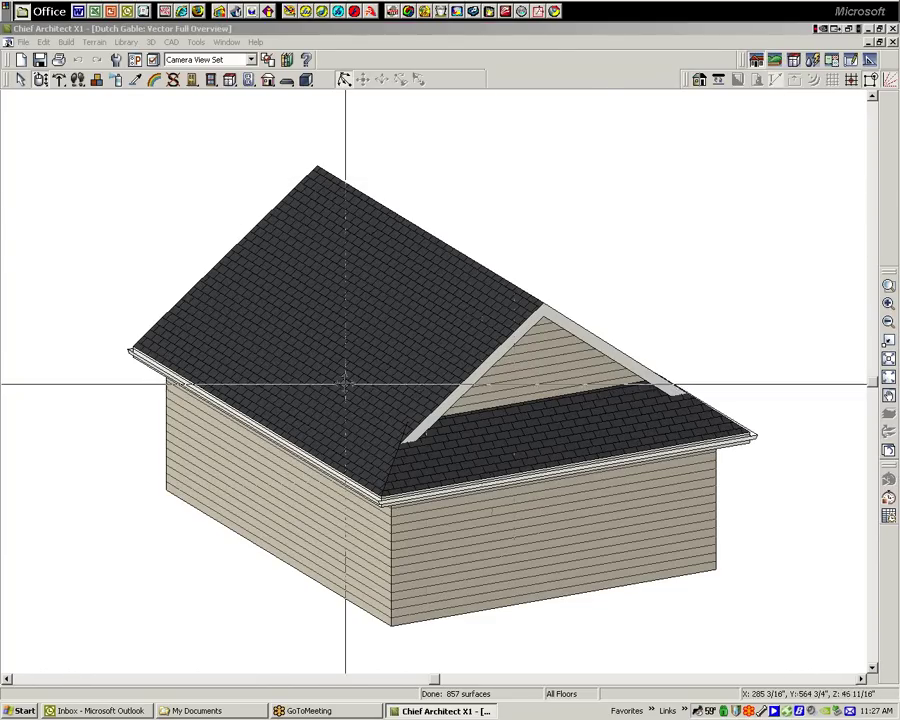
Close the current overview, fit the floor plan, and open a new full overview turned toward the plain gable end.
{"action": "left_click_drag", "start_coordinate": [362, 355], "coordinate": [237, 311]}
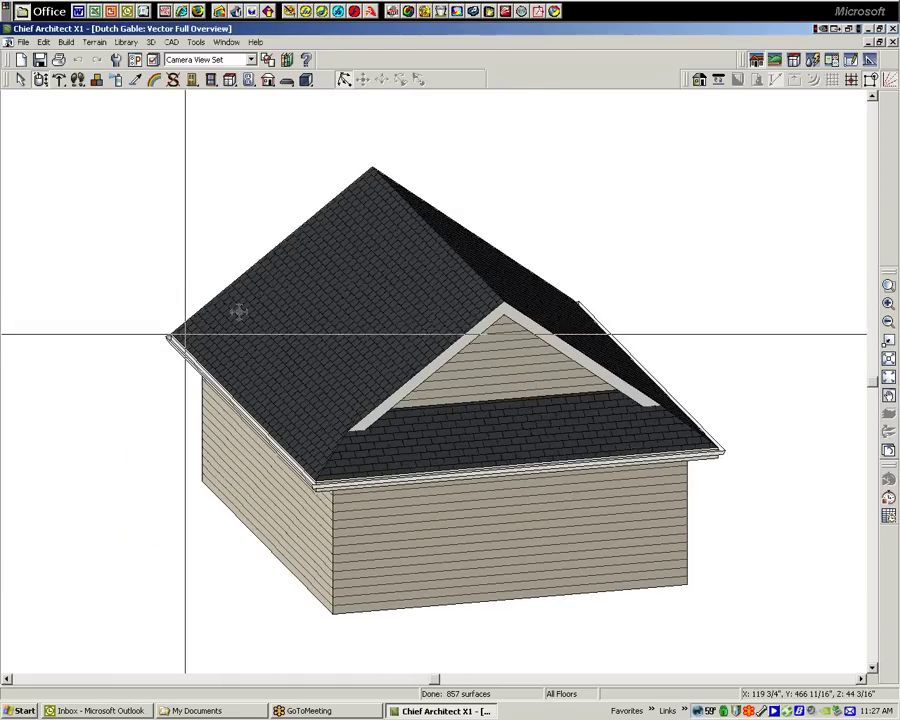
{"action": "left_click", "coordinate": [892, 42]}
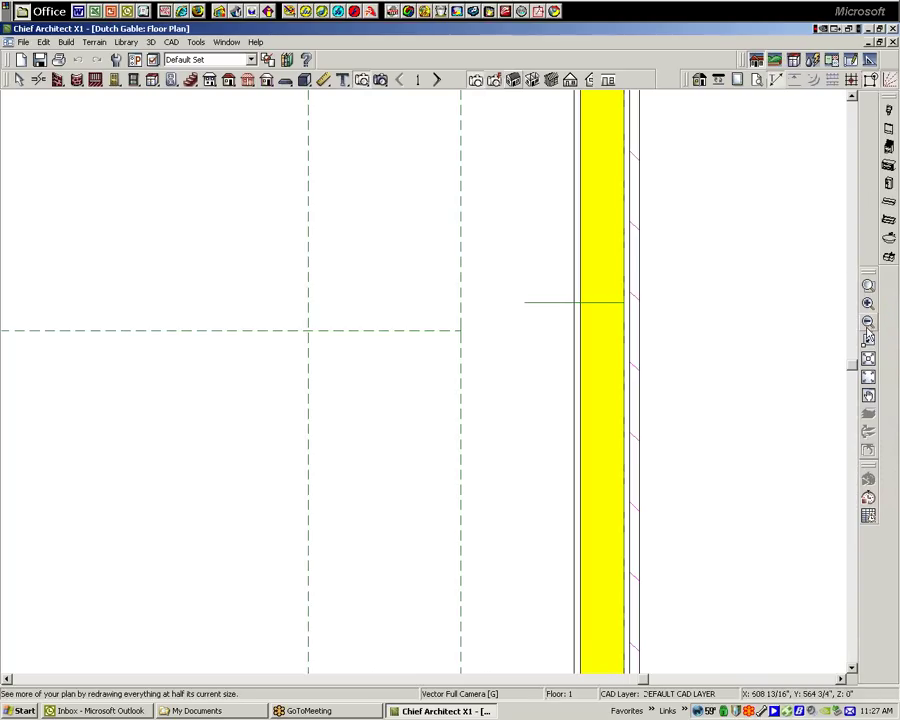
{"action": "left_click", "coordinate": [867, 378]}
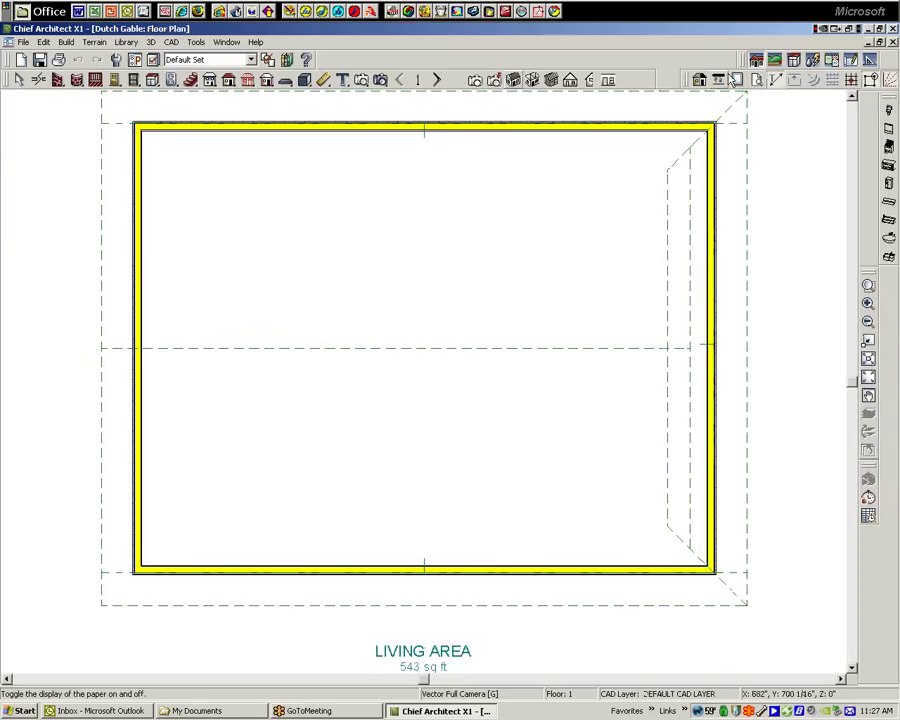
{"action": "left_click", "coordinate": [512, 80]}
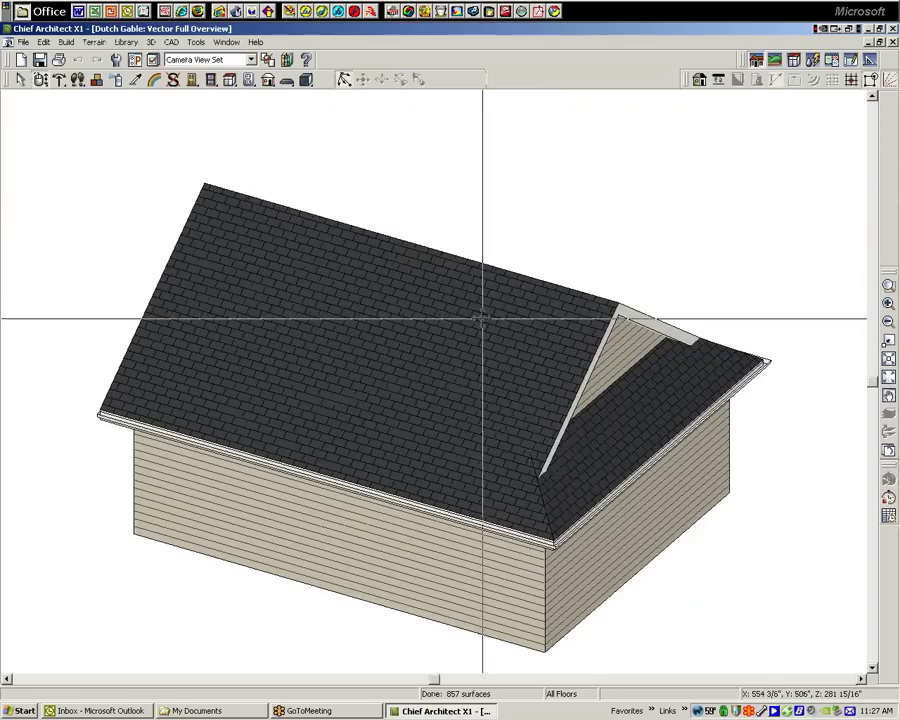
{"action": "left_click_drag", "start_coordinate": [566, 170], "coordinate": [639, 364]}
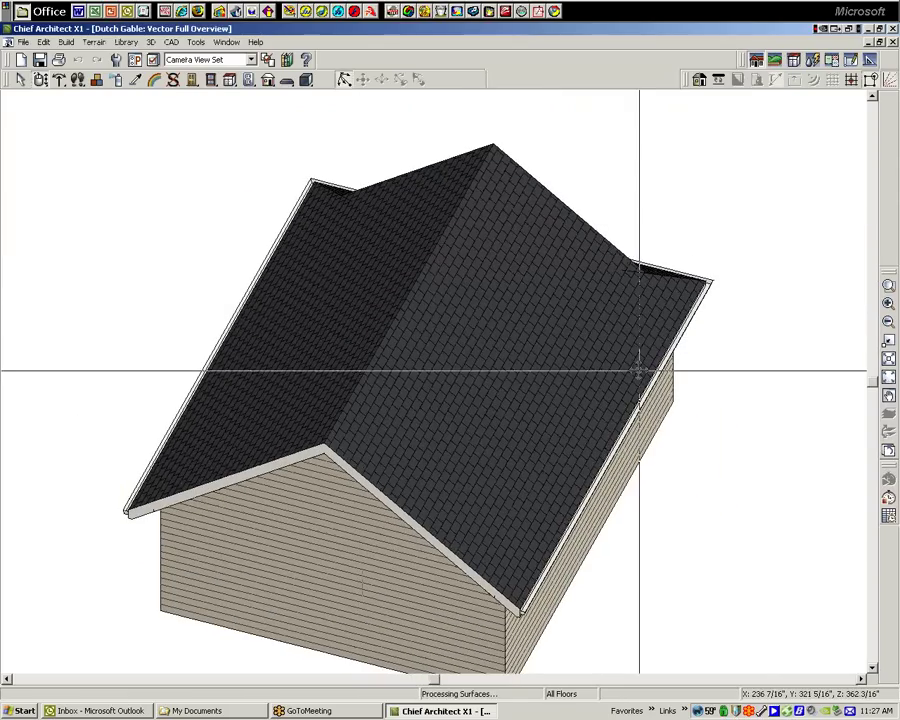
Pull the ridge-end corners of both main roof planes back along the ridge at the plain gable end.
{"action": "left_click", "coordinate": [23, 80]}
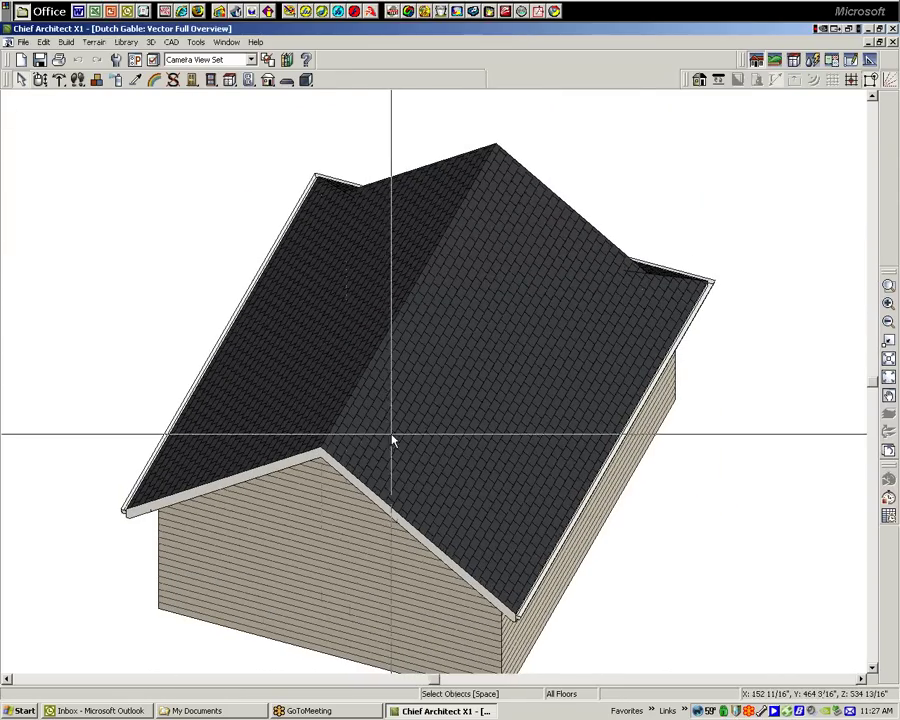
{"action": "left_click", "coordinate": [482, 547]}
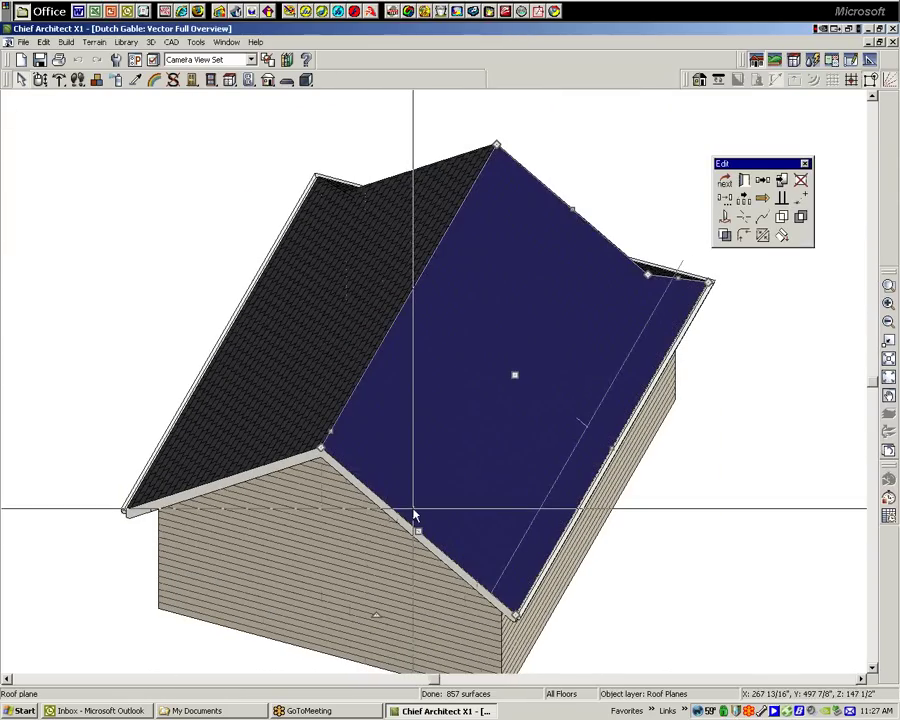
{"action": "left_click_drag", "start_coordinate": [322, 448], "coordinate": [388, 340]}
{"action": "left_click", "coordinate": [320, 452]}
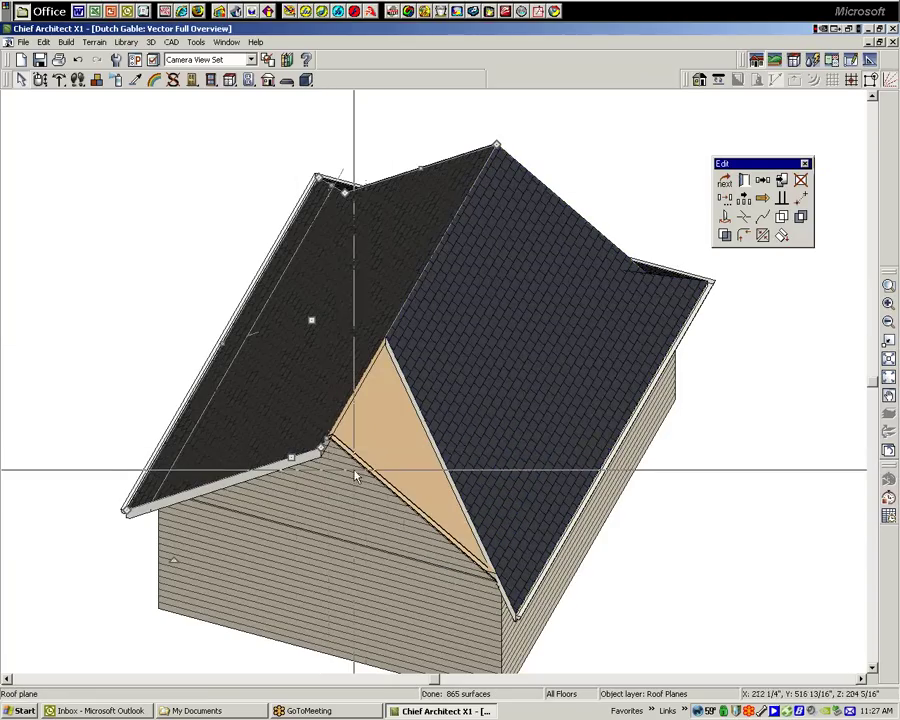
{"action": "left_click_drag", "start_coordinate": [320, 446], "coordinate": [380, 330]}
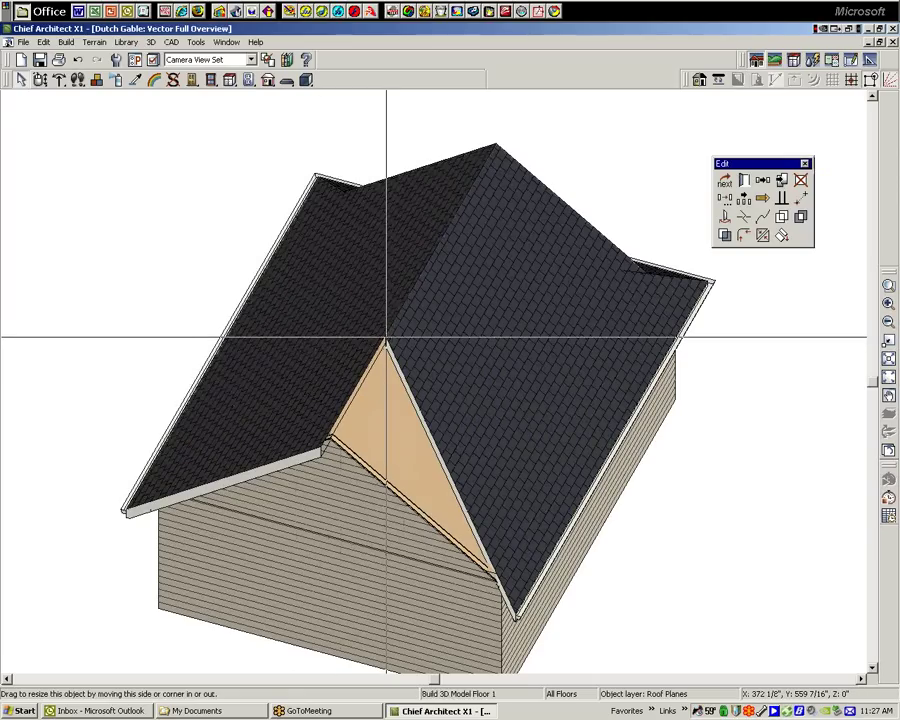
{"action": "left_click", "coordinate": [595, 112]}
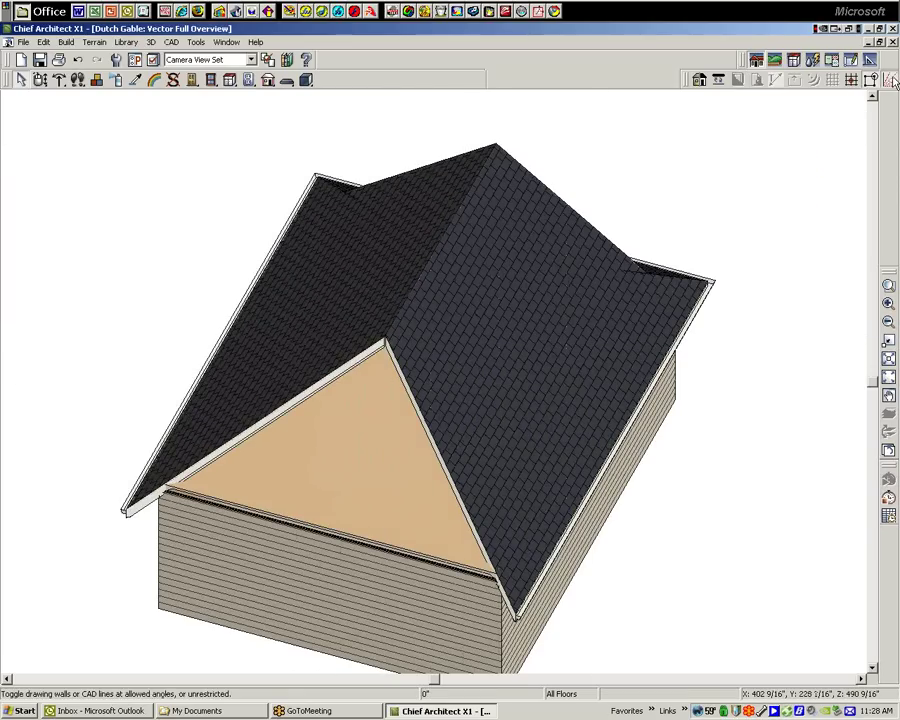
Return to the floor plan and check the Build Roof settings and the specification of a main roof plane.
{"action": "left_click", "coordinate": [893, 43]}
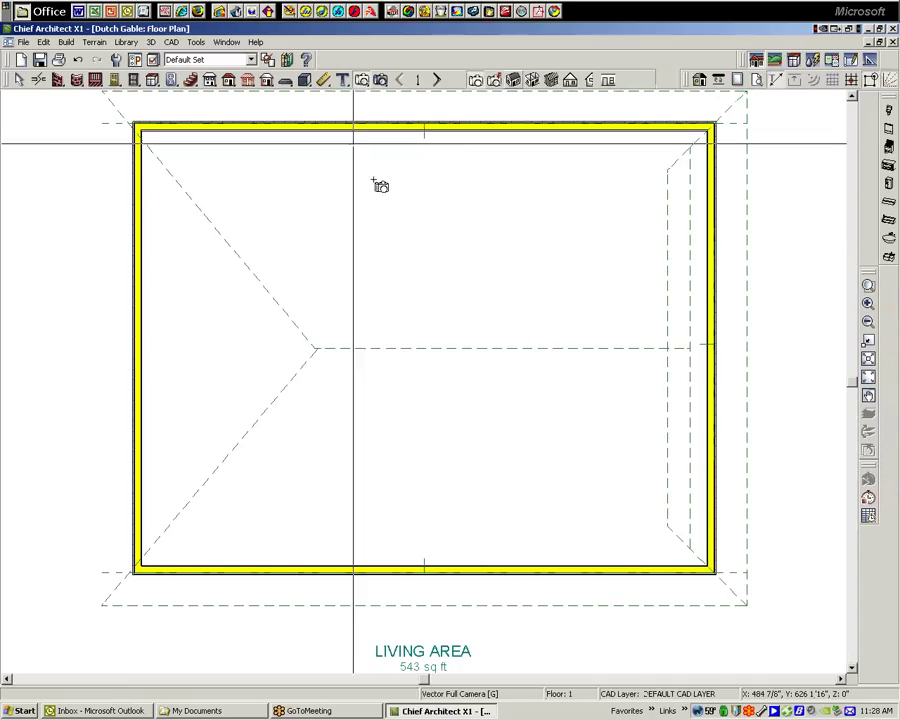
{"action": "left_click", "coordinate": [225, 84]}
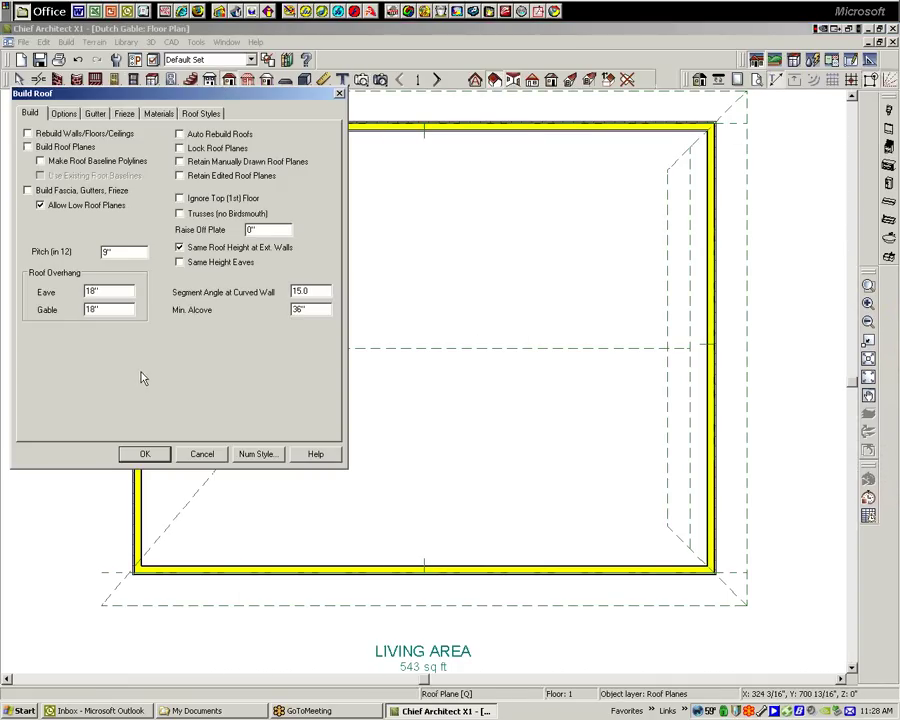
{"action": "left_click", "coordinate": [153, 455]}
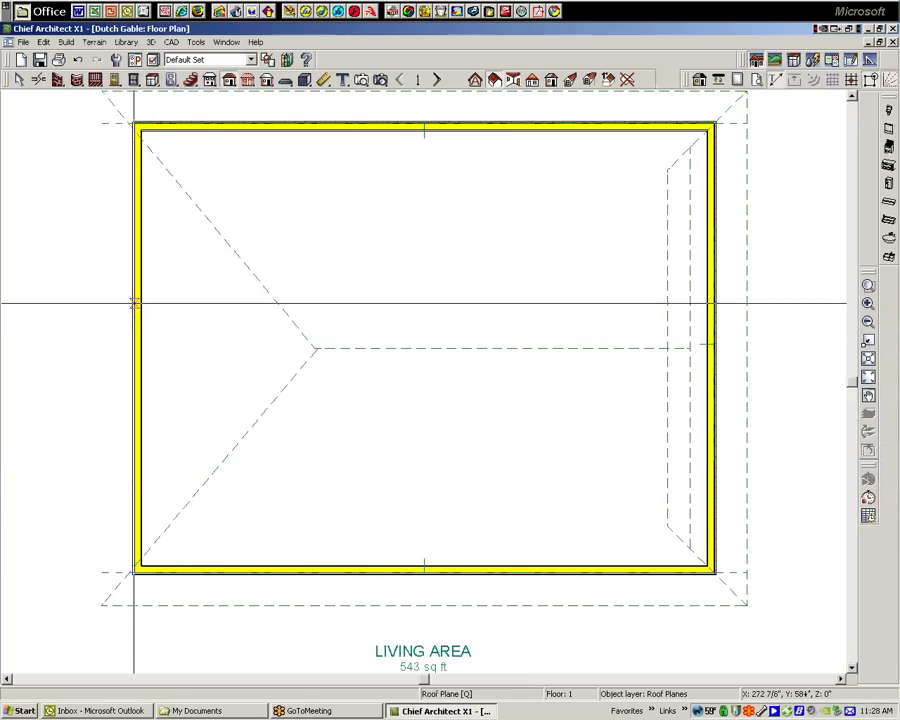
{"action": "right_click", "coordinate": [208, 220]}
{"action": "left_click", "coordinate": [263, 268]}
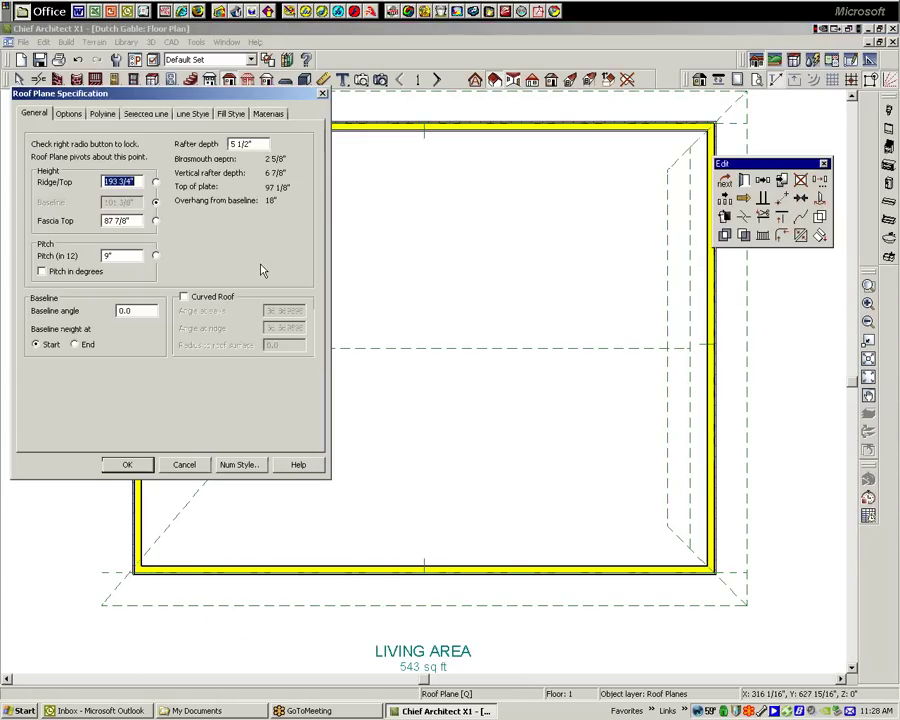
{"action": "left_click", "coordinate": [183, 465]}
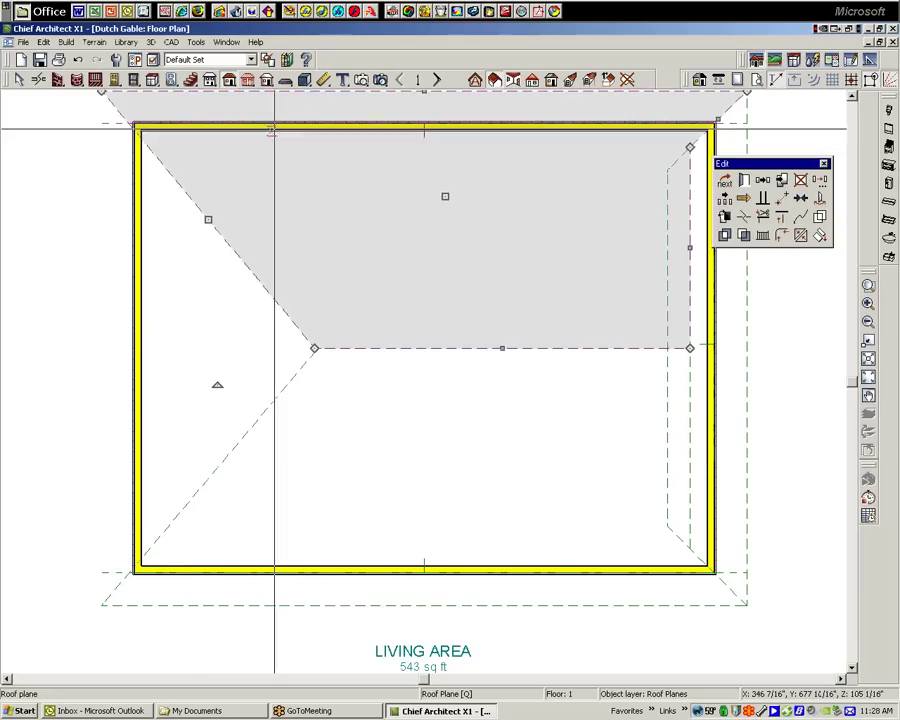
Draw a roof plane with its baseline on the open gable end's wall and reshape it into a triangle pointing at the ridge.
{"action": "left_click", "coordinate": [229, 84]}
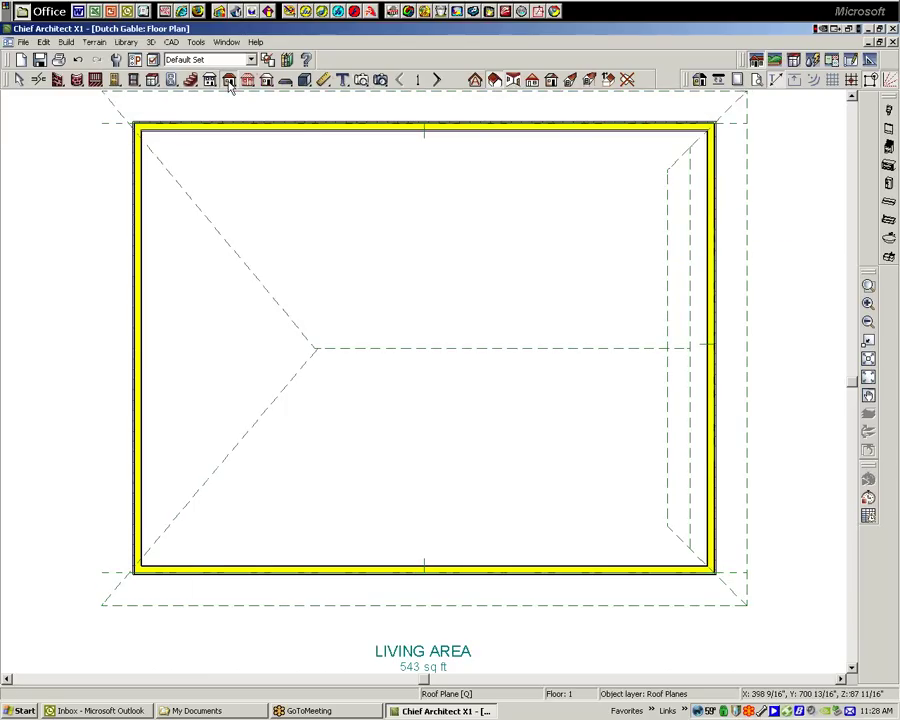
{"action": "mouse_move", "coordinate": [139, 371]}
{"action": "left_mouse_down"}
{"action": "mouse_move", "coordinate": [137, 463]}
{"action": "mouse_move", "coordinate": [255, 422]}
{"action": "mouse_move", "coordinate": [281, 367]}
{"action": "left_mouse_up"}
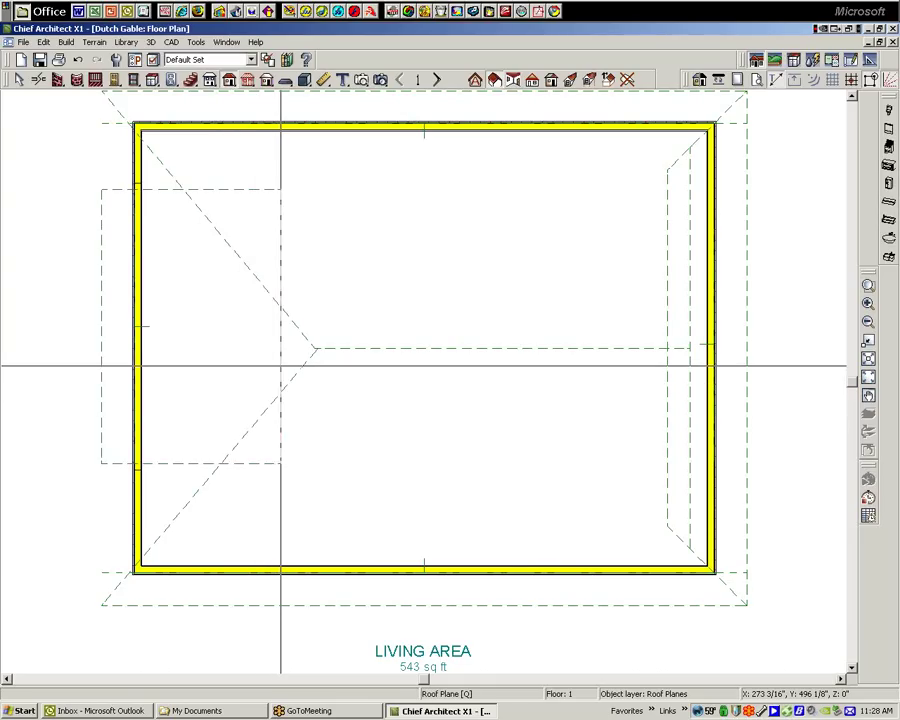
{"action": "left_click", "coordinate": [281, 467]}
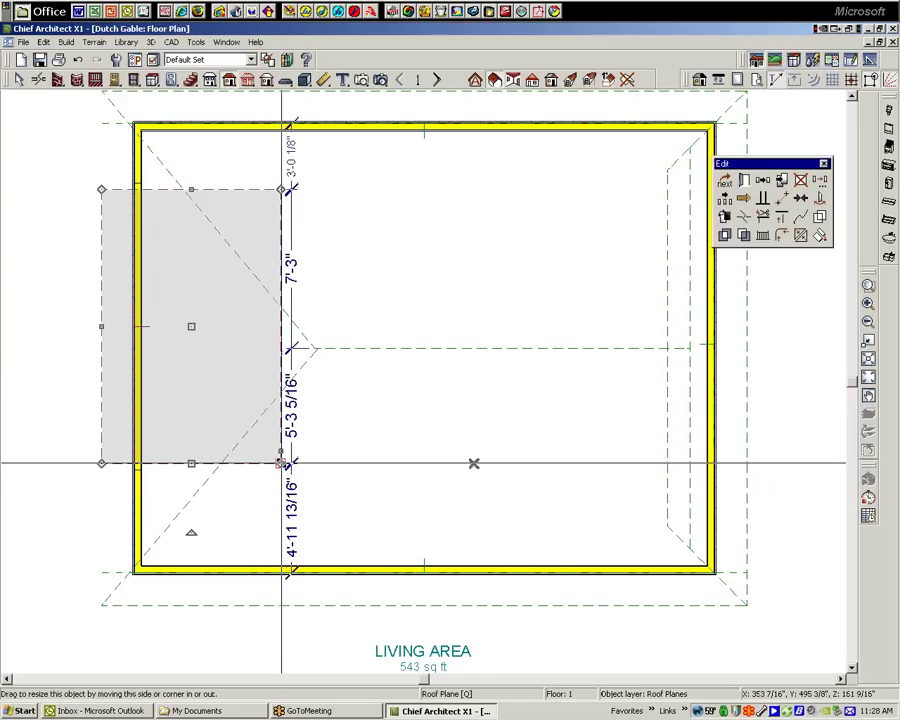
{"action": "left_click_drag", "start_coordinate": [281, 463], "coordinate": [281, 330]}
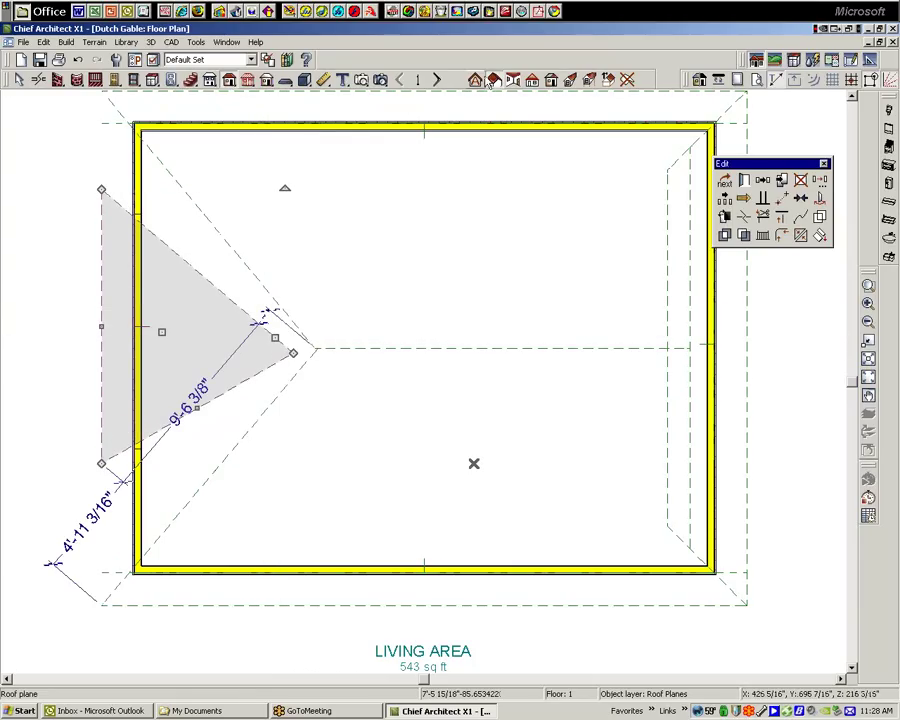
In a full overview turned toward the new roof plane, join its left sloping edge to the left main roof plane.
{"action": "left_click", "coordinate": [366, 83]}
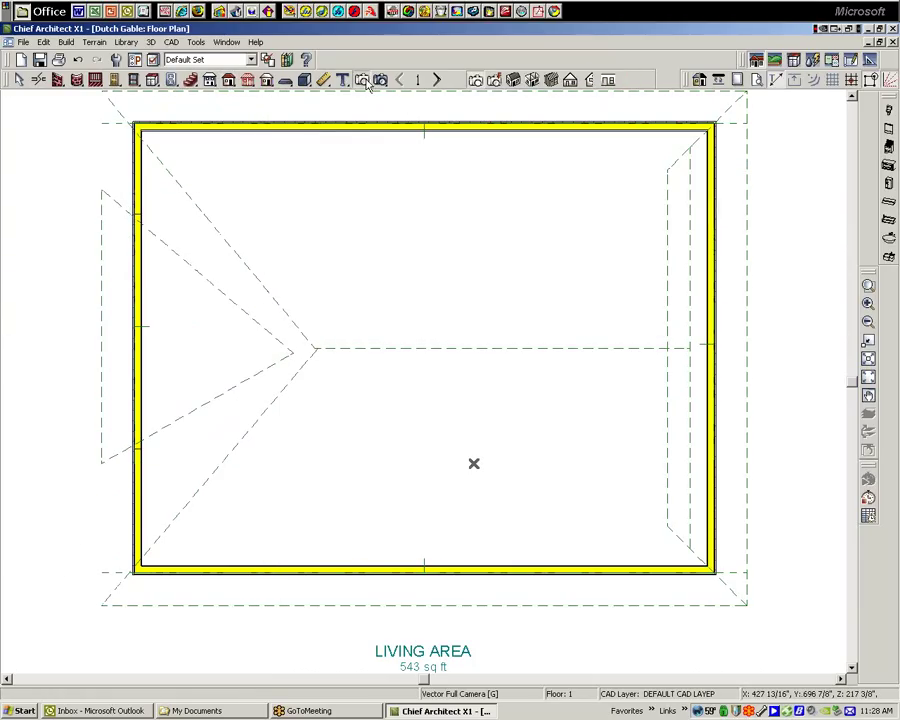
{"action": "left_click", "coordinate": [513, 83]}
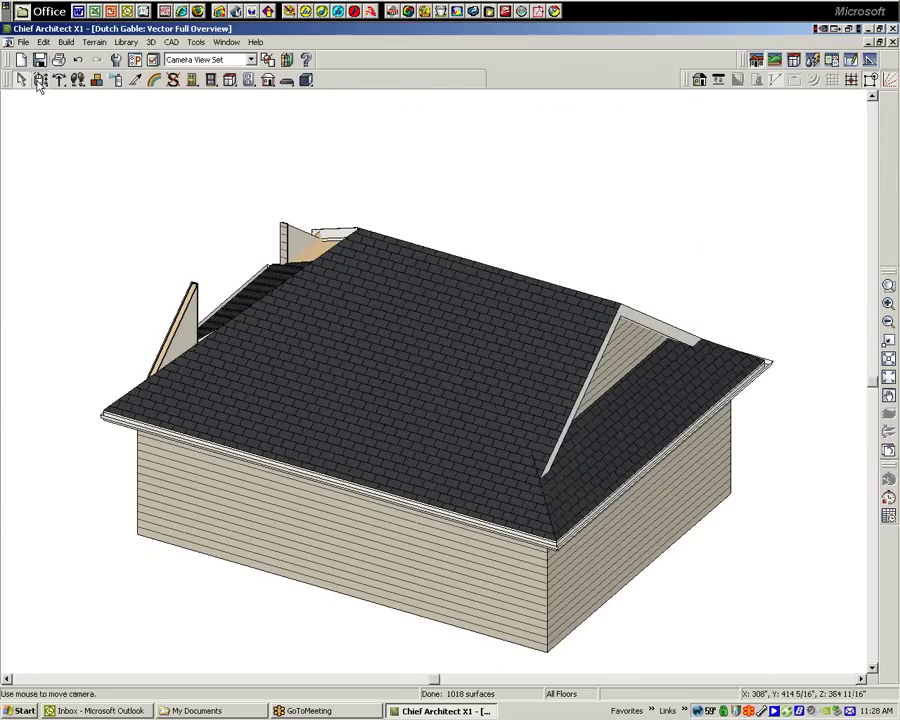
{"action": "left_click", "coordinate": [40, 80]}
{"action": "left_click_drag", "start_coordinate": [248, 366], "coordinate": [568, 343]}
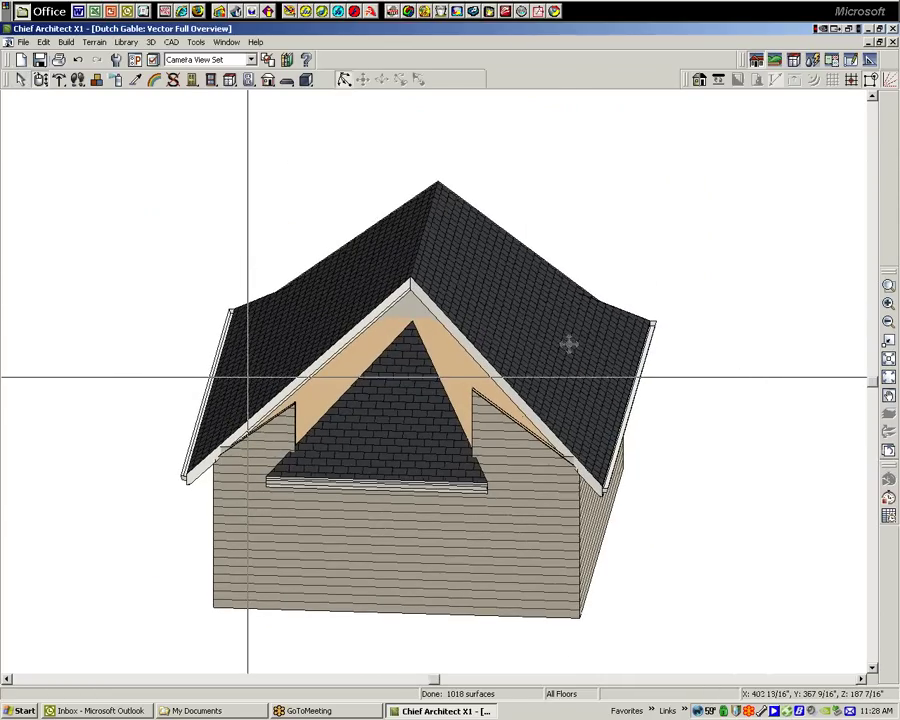
{"action": "right_click", "coordinate": [349, 388]}
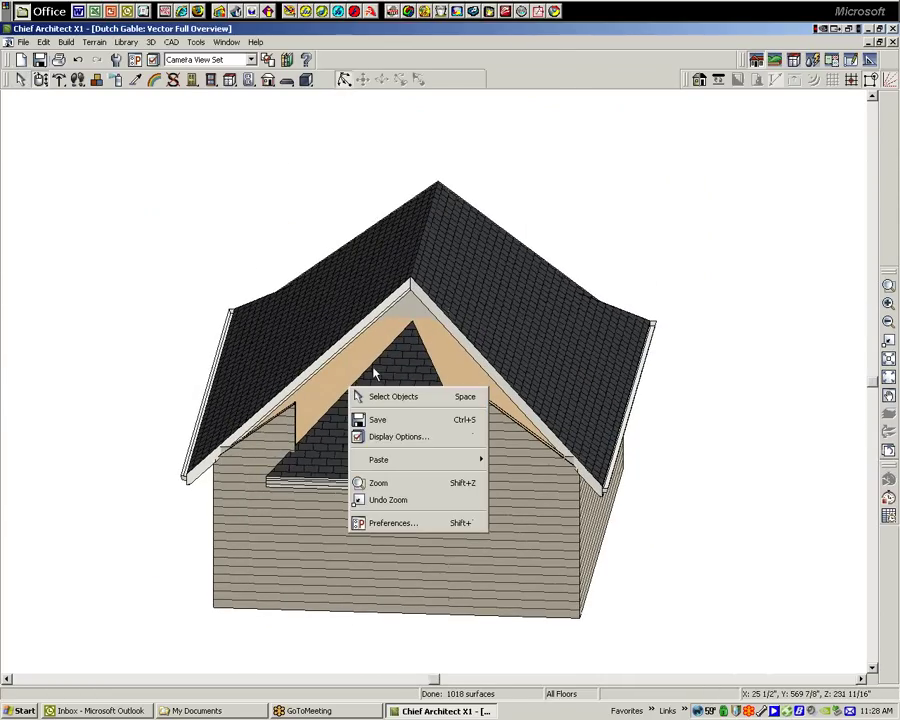
{"action": "right_click", "coordinate": [375, 372]}
{"action": "left_click", "coordinate": [402, 381]}
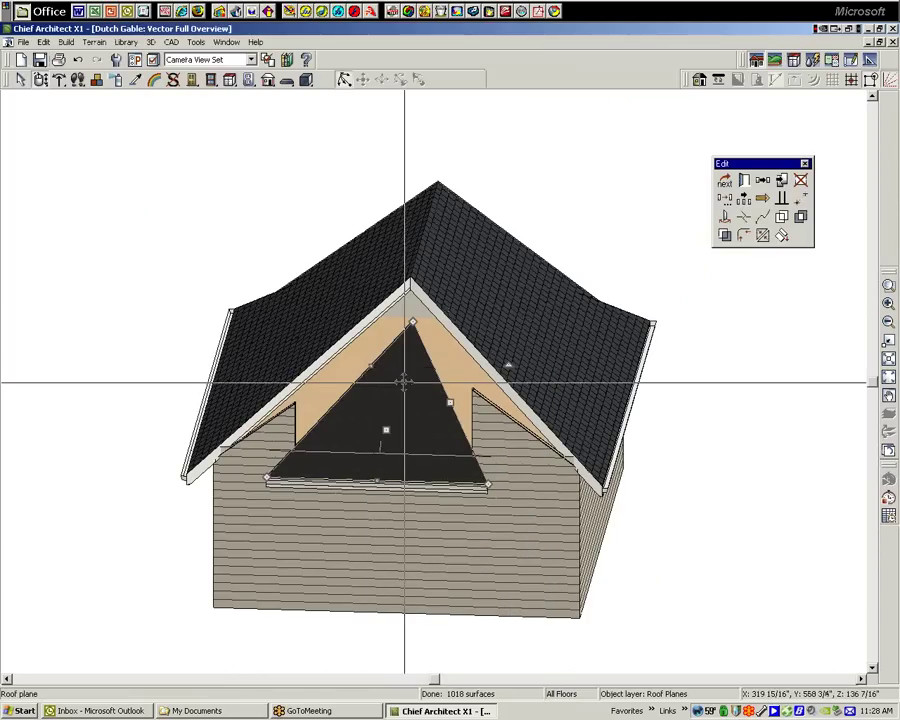
{"action": "left_click", "coordinate": [763, 236]}
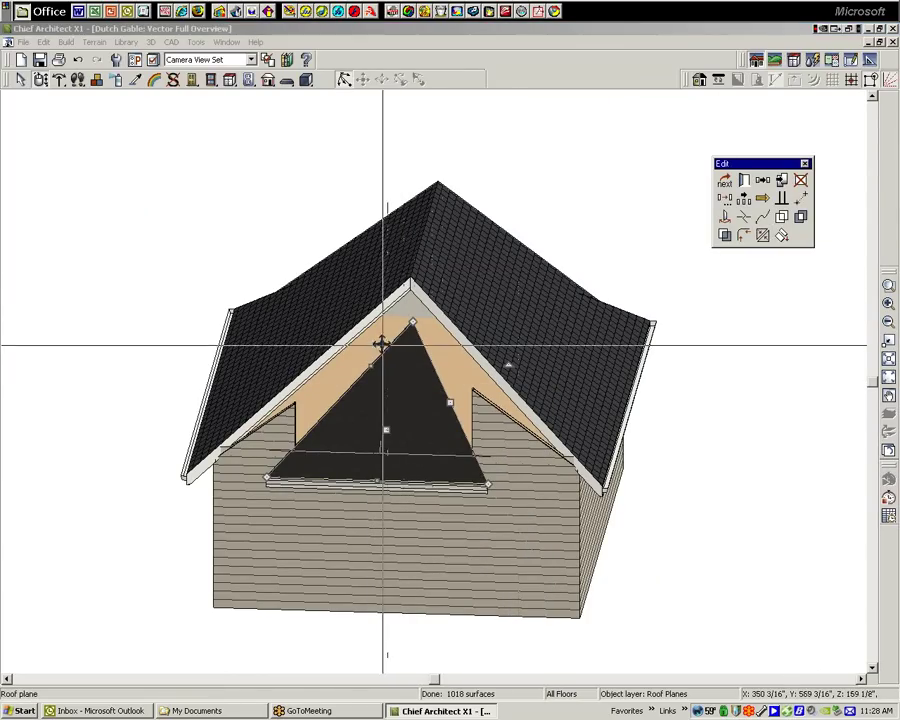
{"action": "left_click", "coordinate": [347, 380]}
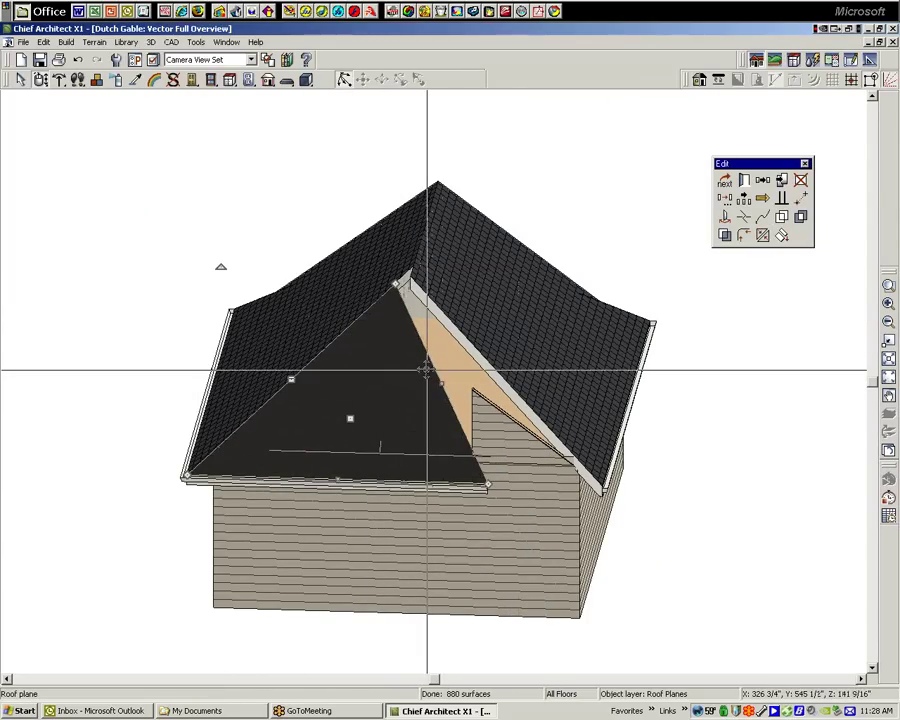
Join the new roof plane's other sloping edge to the right main roof plane, completing the hip end.
{"action": "right_click", "coordinate": [426, 370]}
{"action": "left_click", "coordinate": [455, 383]}
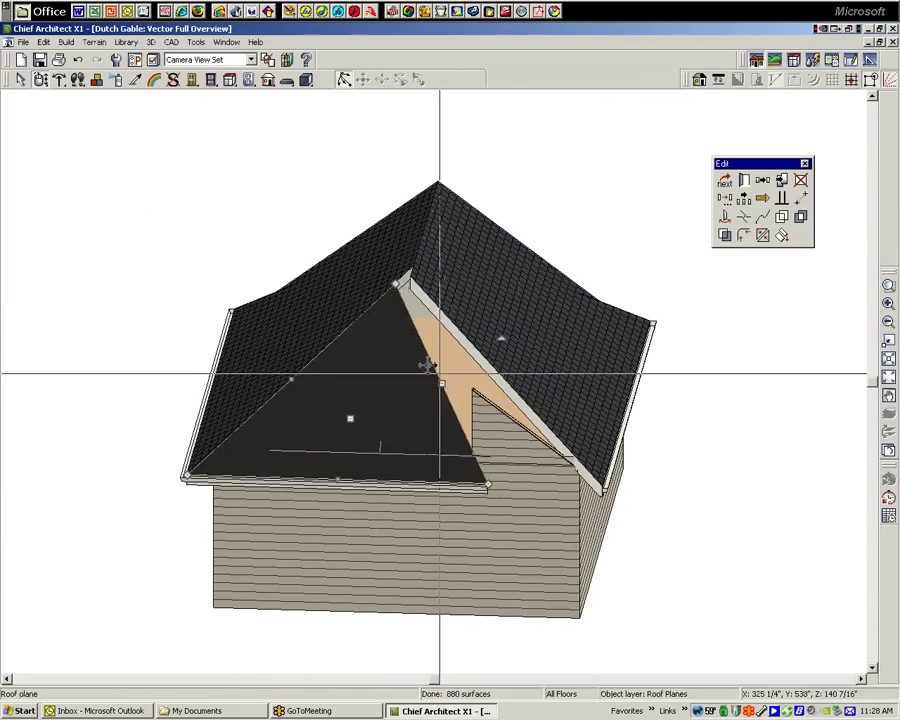
{"action": "left_click", "coordinate": [762, 236]}
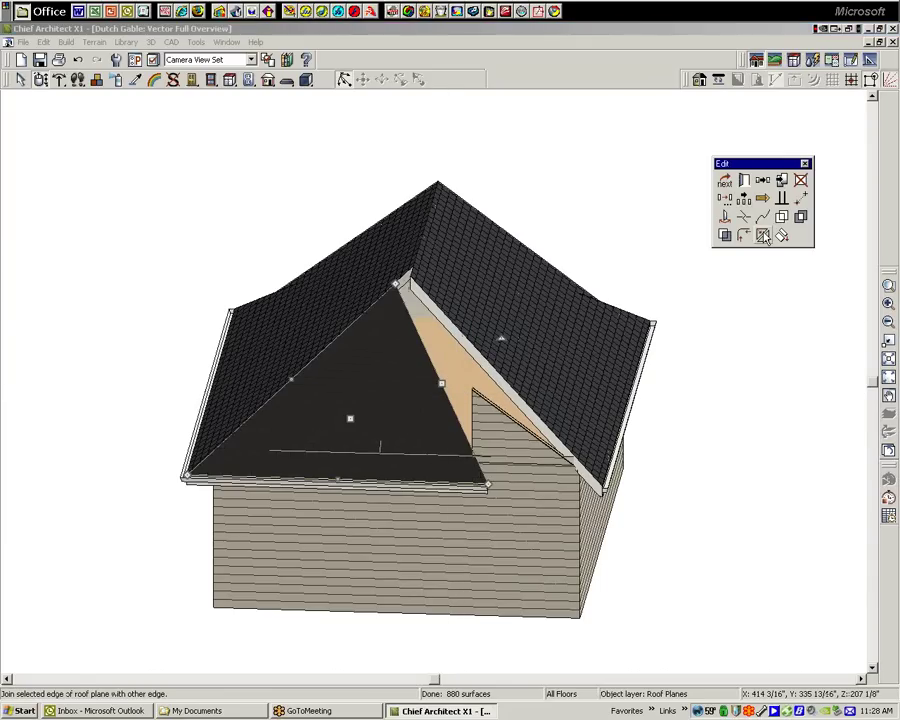
{"action": "left_click", "coordinate": [480, 348]}
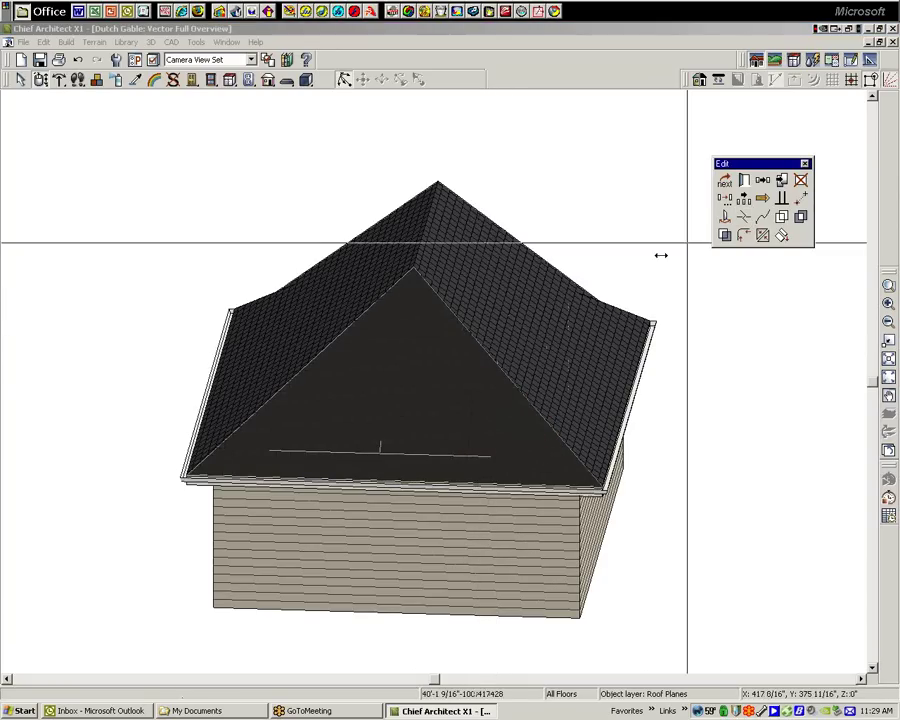
Break the hip plane's left edge partway up and move the peak corner down to the right edge at the same level.
{"action": "left_click", "coordinate": [302, 369]}
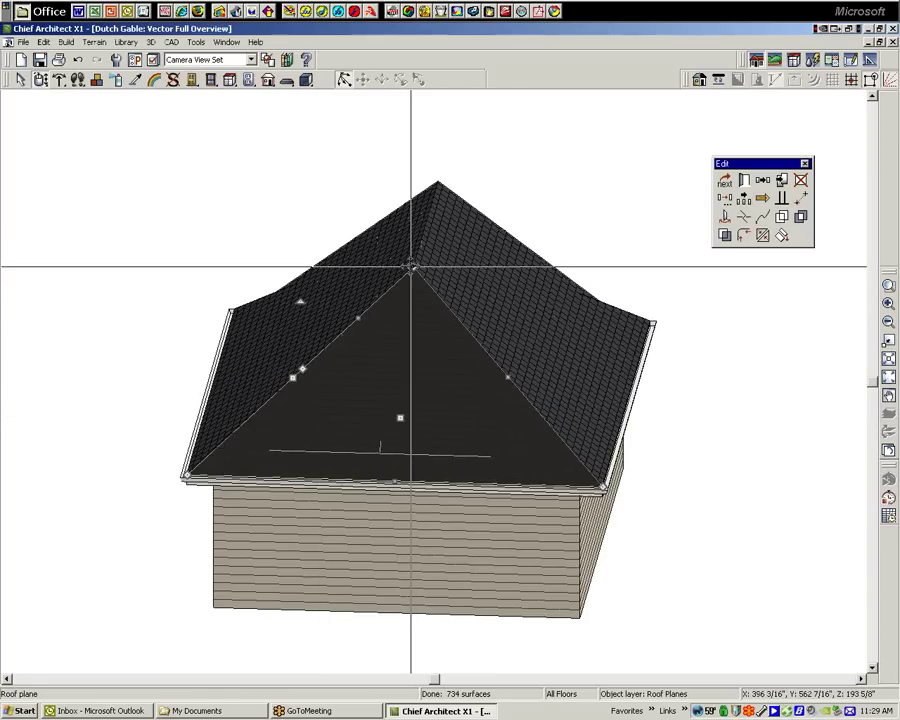
{"action": "left_click_drag", "start_coordinate": [413, 268], "coordinate": [503, 373]}
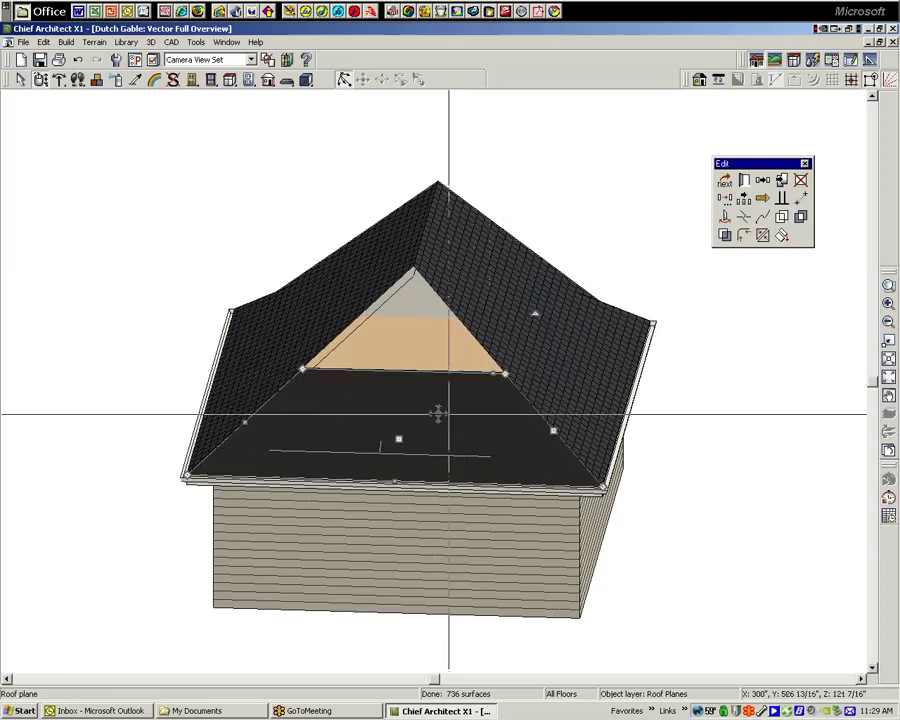
{"action": "key", "text": "Escape"}
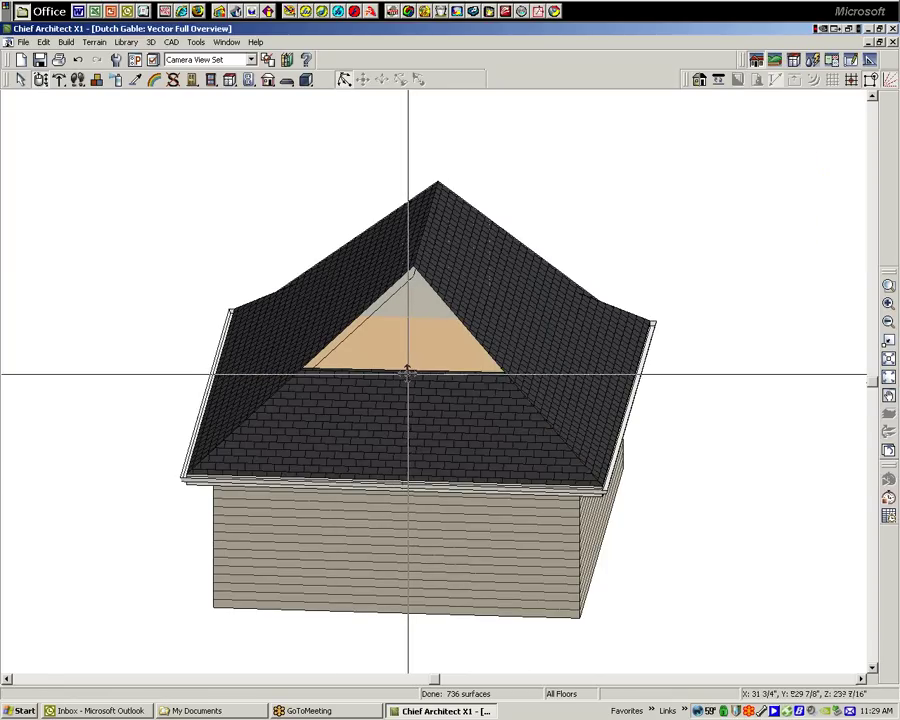
Move the cut-off hip plane's upper edge down toward the eave to enlarge the gable opening.
{"action": "right_click", "coordinate": [407, 374]}
{"action": "key", "text": "Escape"}
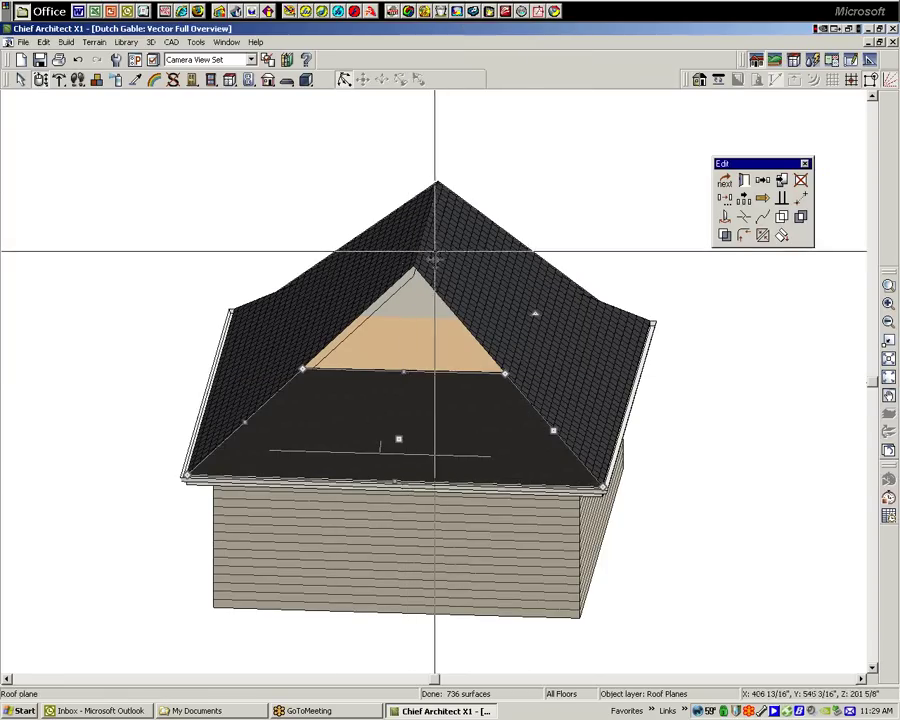
{"action": "left_click_drag", "start_coordinate": [403, 372], "coordinate": [301, 412]}
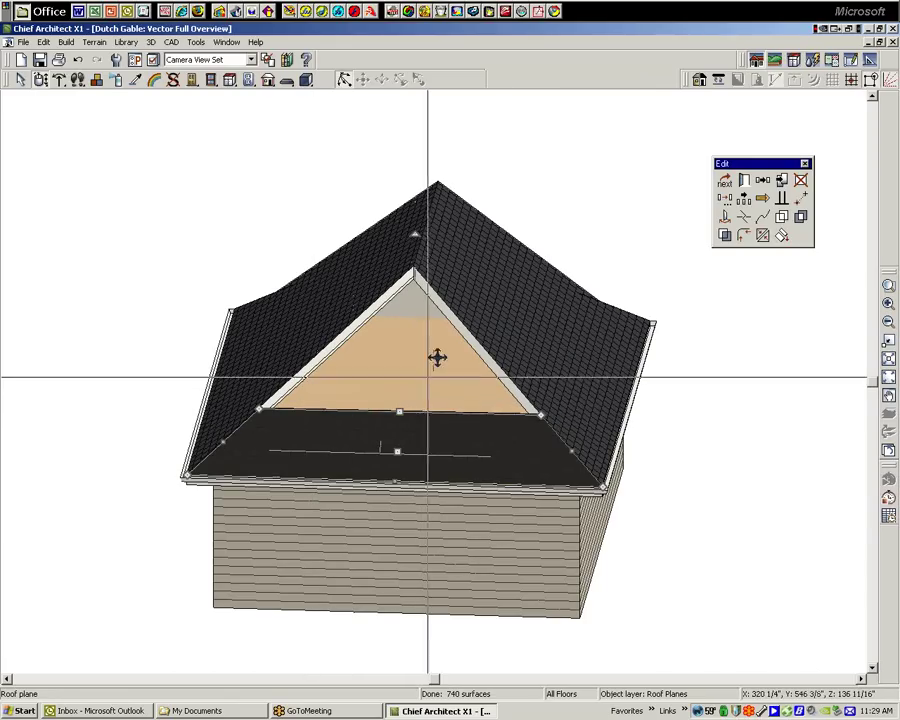
Break the right main roof plane's gable edge at the hip plane's upper corner and extend its ridge corner outward over the gable.
{"action": "right_click", "coordinate": [477, 319]}
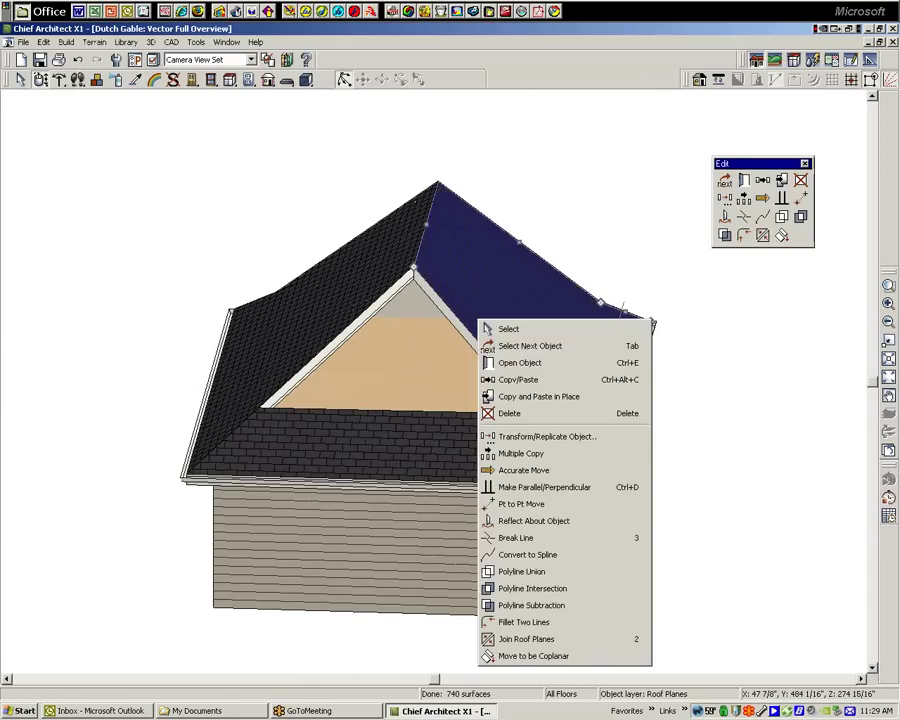
{"action": "left_click", "coordinate": [505, 329]}
{"action": "left_click", "coordinate": [744, 218]}
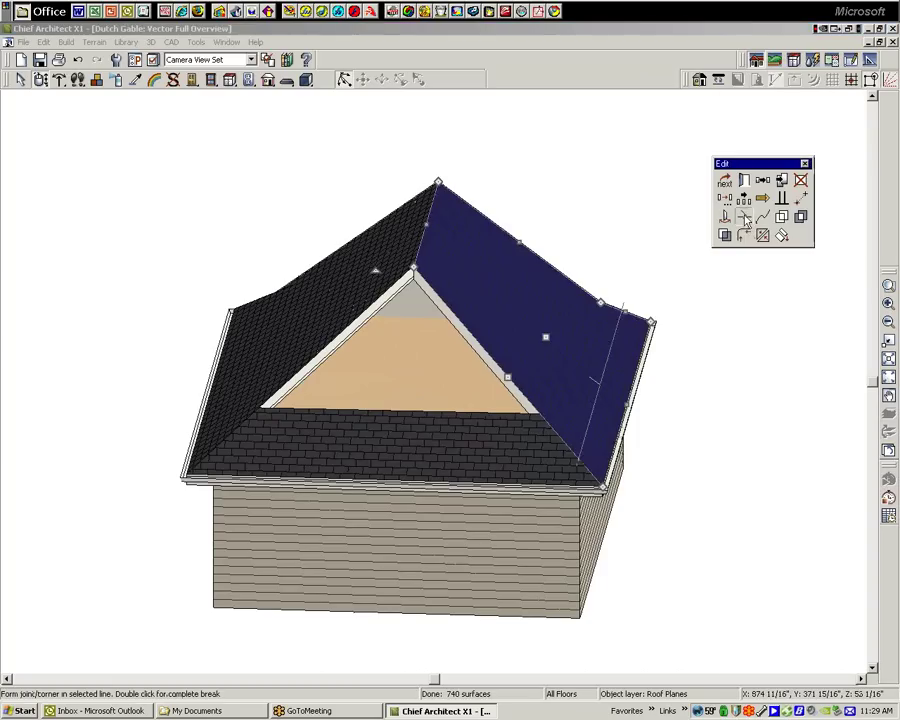
{"action": "left_click", "coordinate": [540, 411]}
{"action": "left_click", "coordinate": [540, 411]}
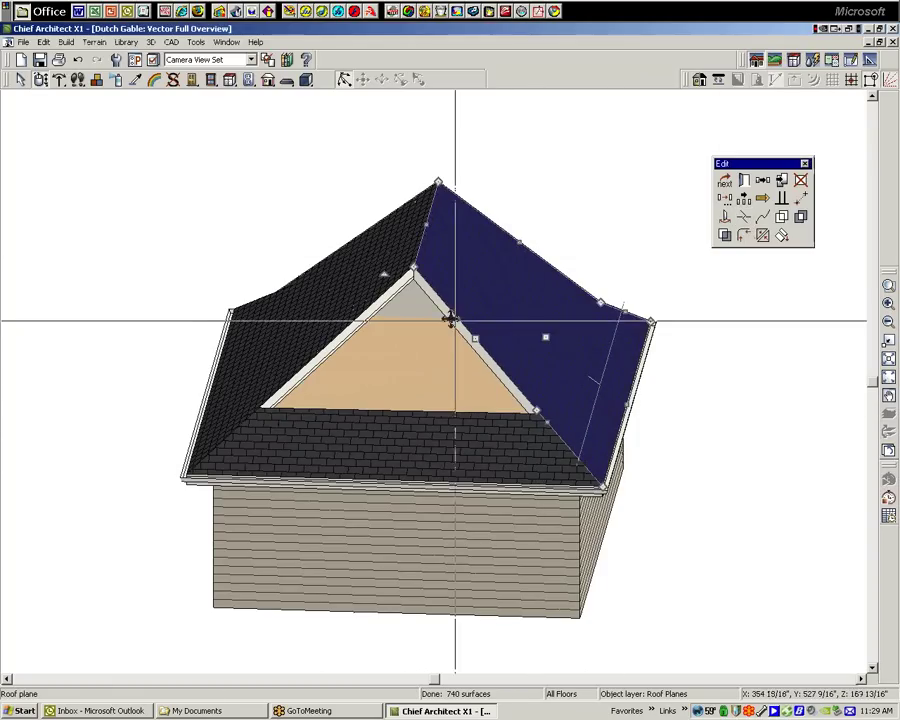
{"action": "left_click_drag", "start_coordinate": [408, 287], "coordinate": [393, 326]}
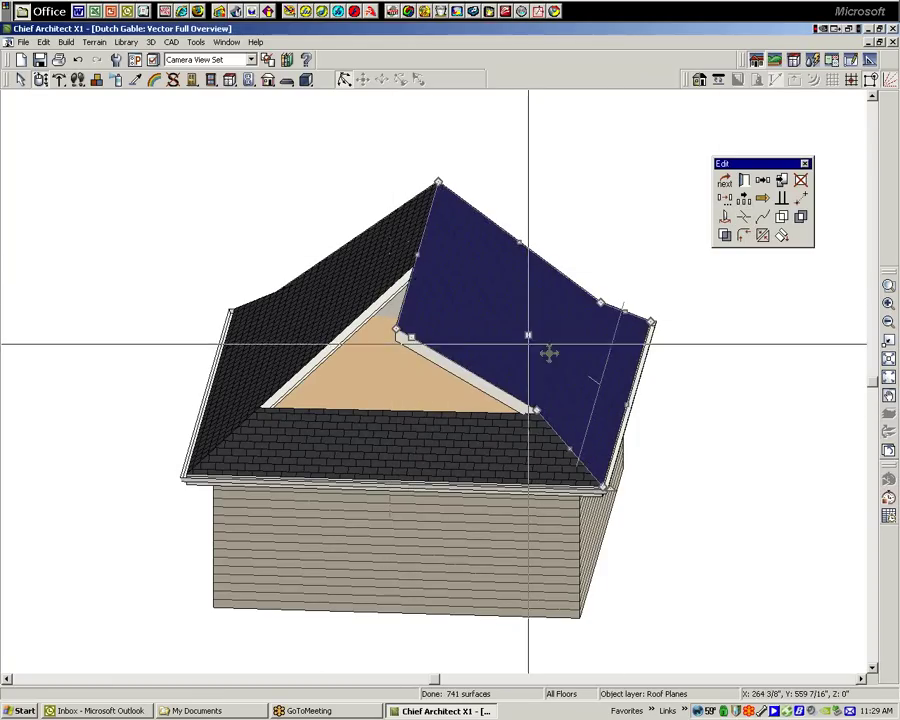
Extend the left main roof plane's front ridge corner outward to meet the right plane's ridge end.
{"action": "right_click", "coordinate": [367, 320]}
{"action": "left_click", "coordinate": [385, 322]}
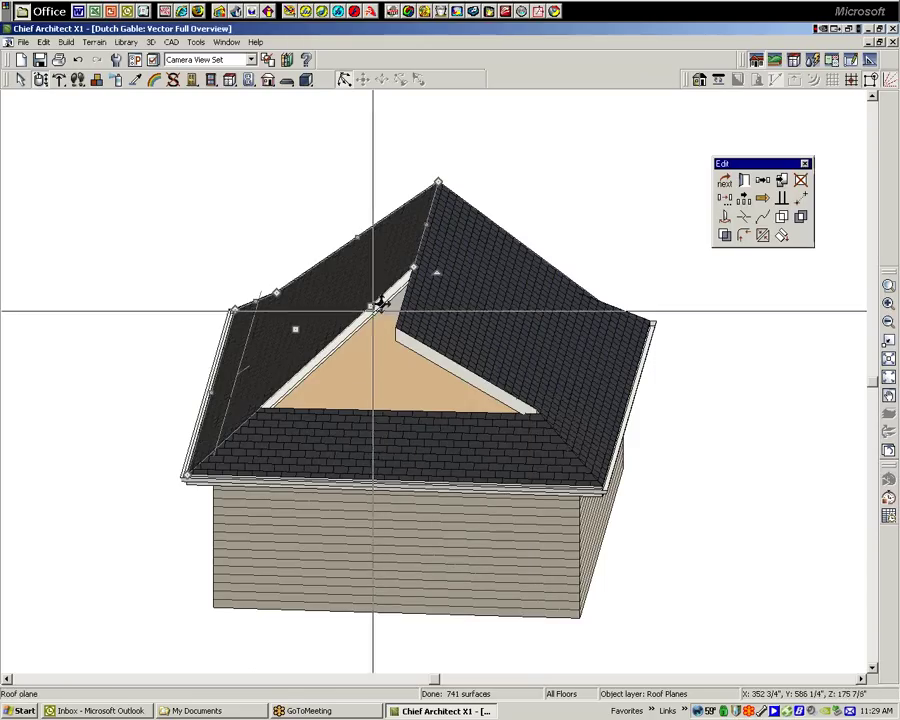
{"action": "left_click", "coordinate": [745, 218]}
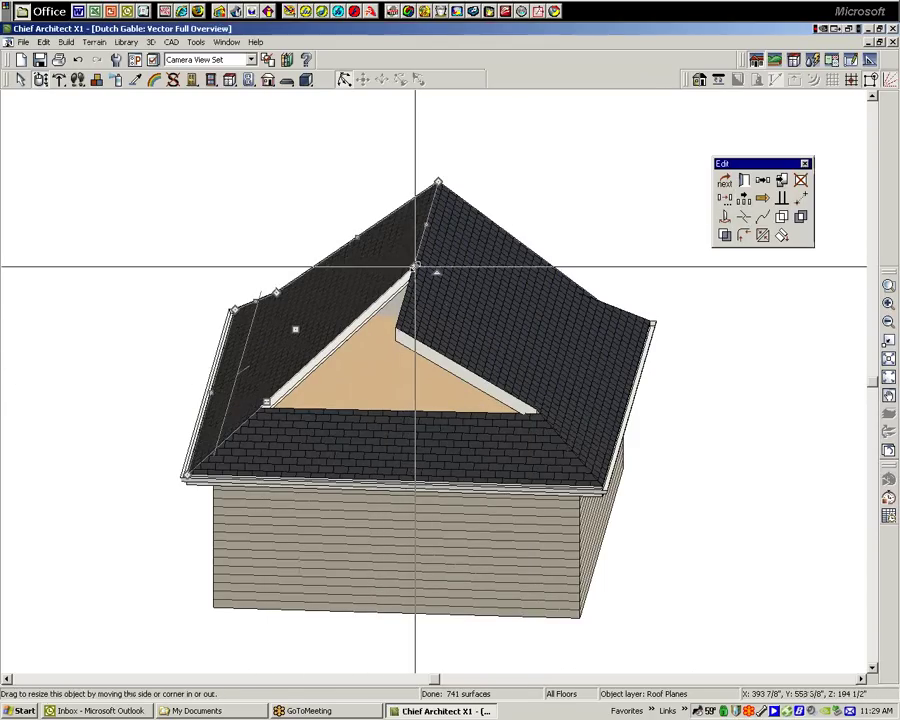
{"action": "mouse_move", "coordinate": [412, 261]}
{"action": "left_mouse_down"}
{"action": "mouse_move", "coordinate": [402, 331]}
{"action": "mouse_move", "coordinate": [410, 252]}
{"action": "left_mouse_up"}
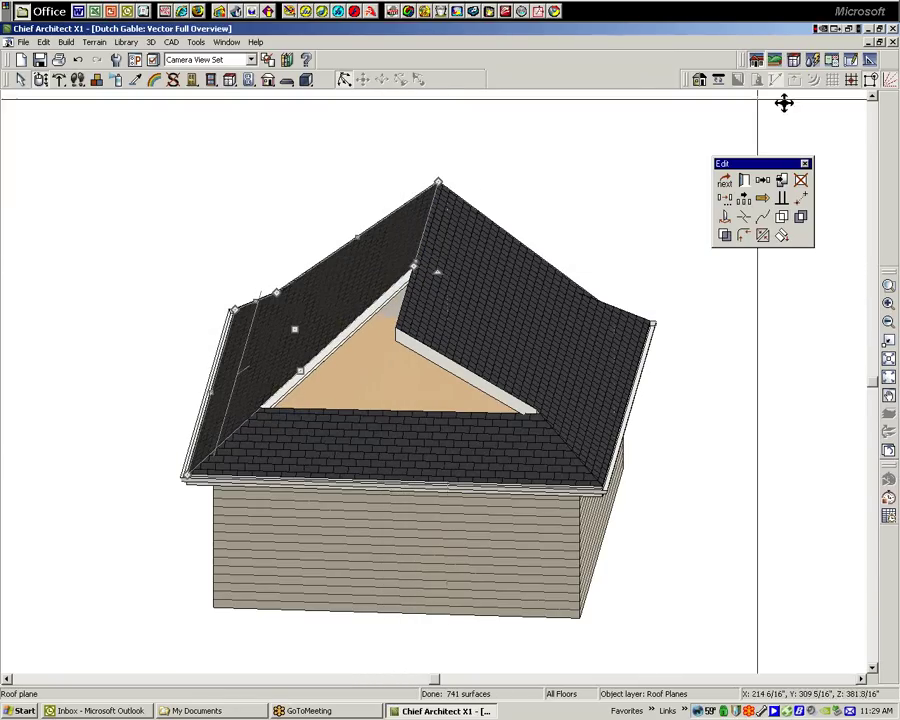
{"action": "left_click", "coordinate": [746, 220]}
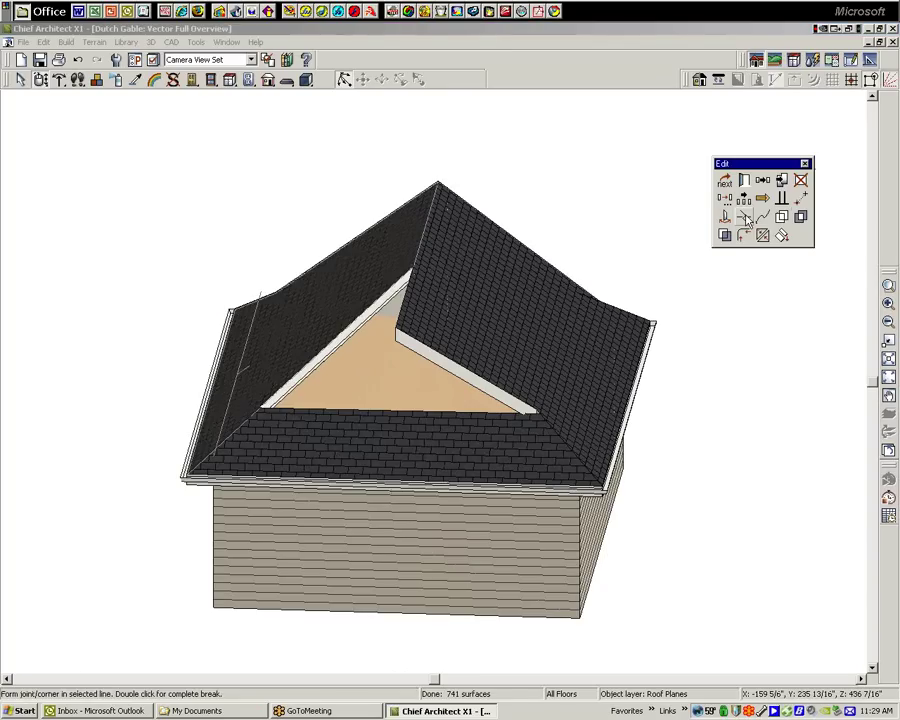
{"action": "left_click", "coordinate": [260, 408]}
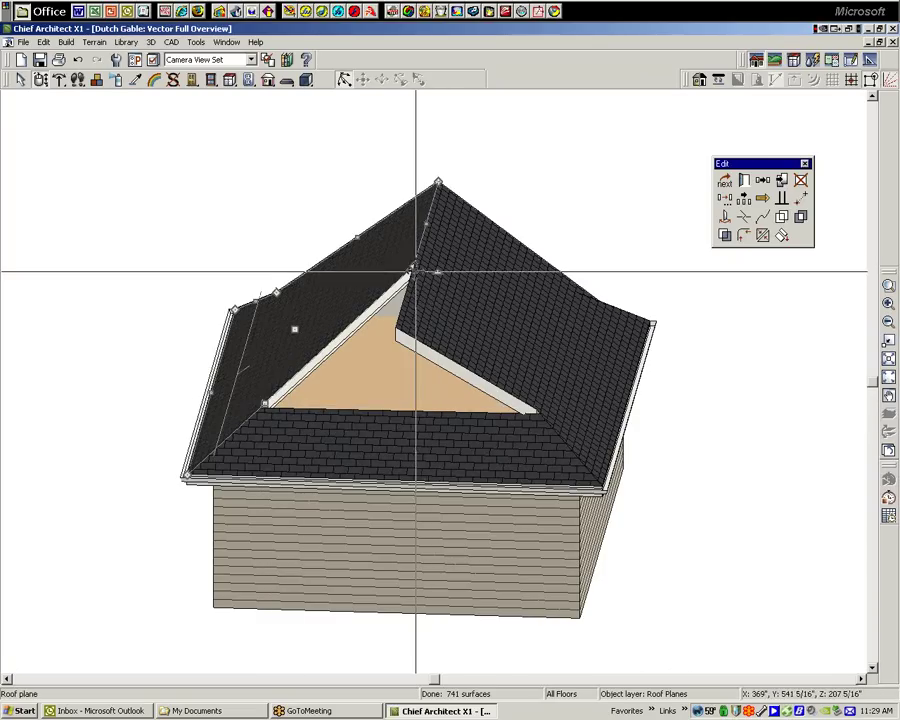
{"action": "left_click_drag", "start_coordinate": [413, 267], "coordinate": [396, 325]}
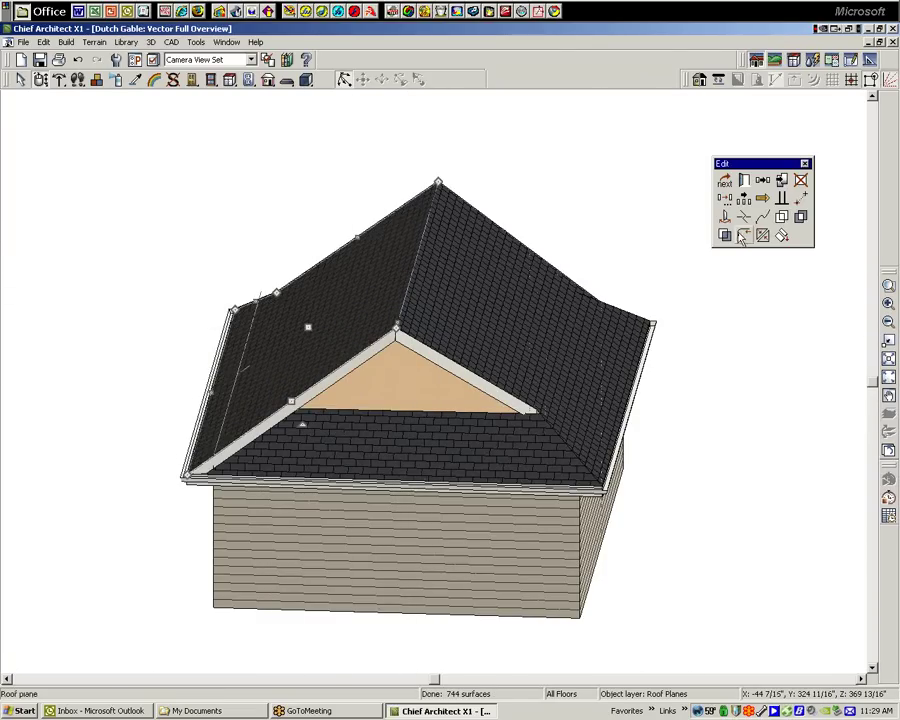
Break the left main roof plane's gable edge near the hip plane's upper corner and move the new corner onto the hip line.
{"action": "left_click", "coordinate": [276, 411]}
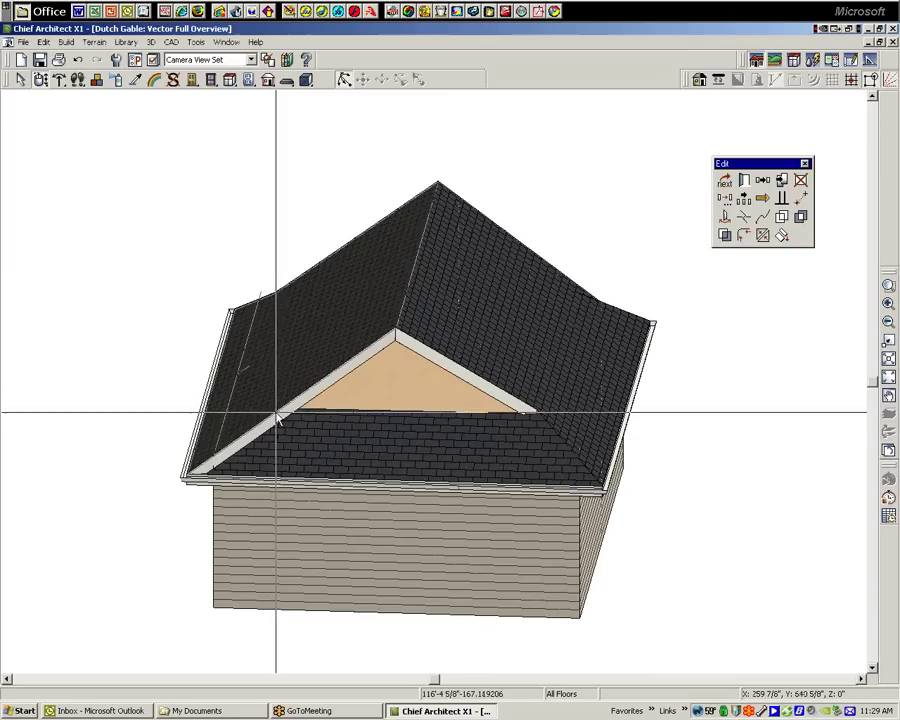
{"action": "mouse_move", "coordinate": [276, 411]}
{"action": "left_mouse_down"}
{"action": "mouse_move", "coordinate": [273, 384]}
{"action": "mouse_move", "coordinate": [280, 392]}
{"action": "left_mouse_up"}
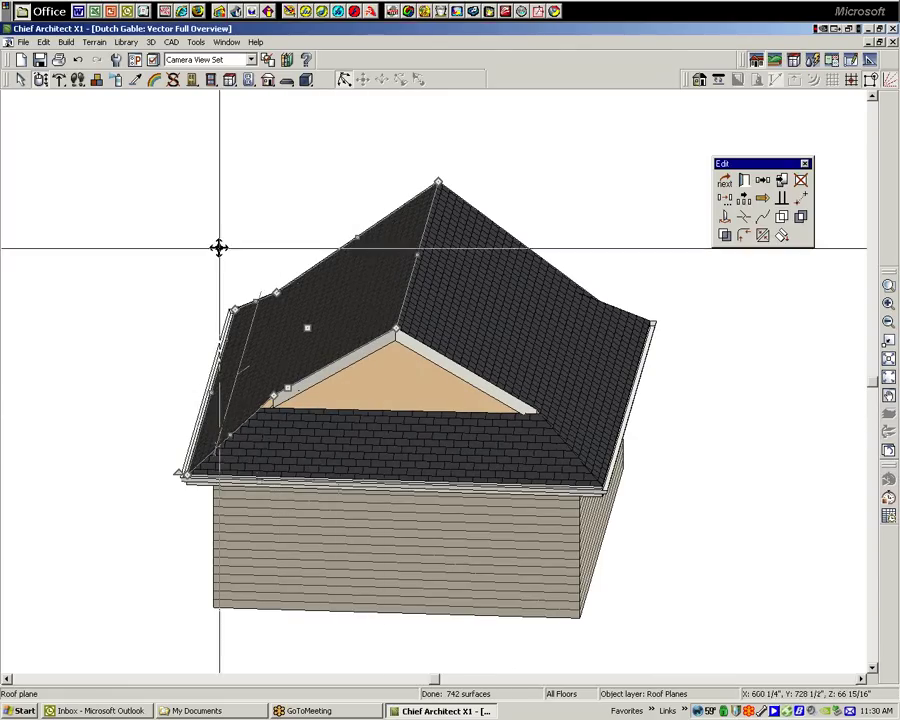
{"action": "middle_click_drag", "start_coordinate": [388, 362], "coordinate": [724, 153]}
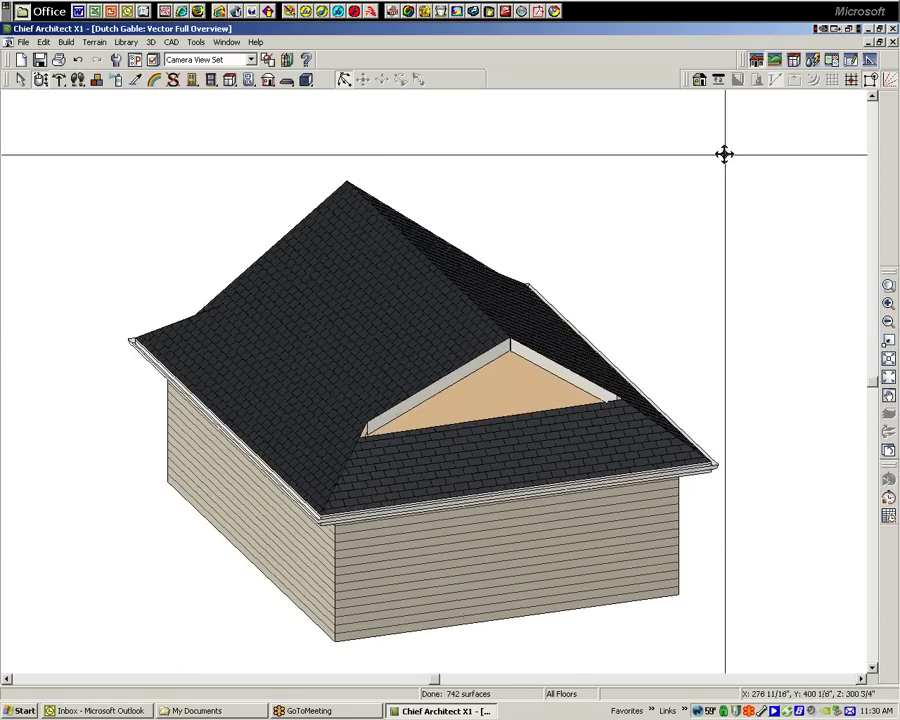
Return to the floor plan and make the upper roof plane's slanted left gable edge parallel to the left exterior wall.
{"action": "left_click", "coordinate": [893, 43]}
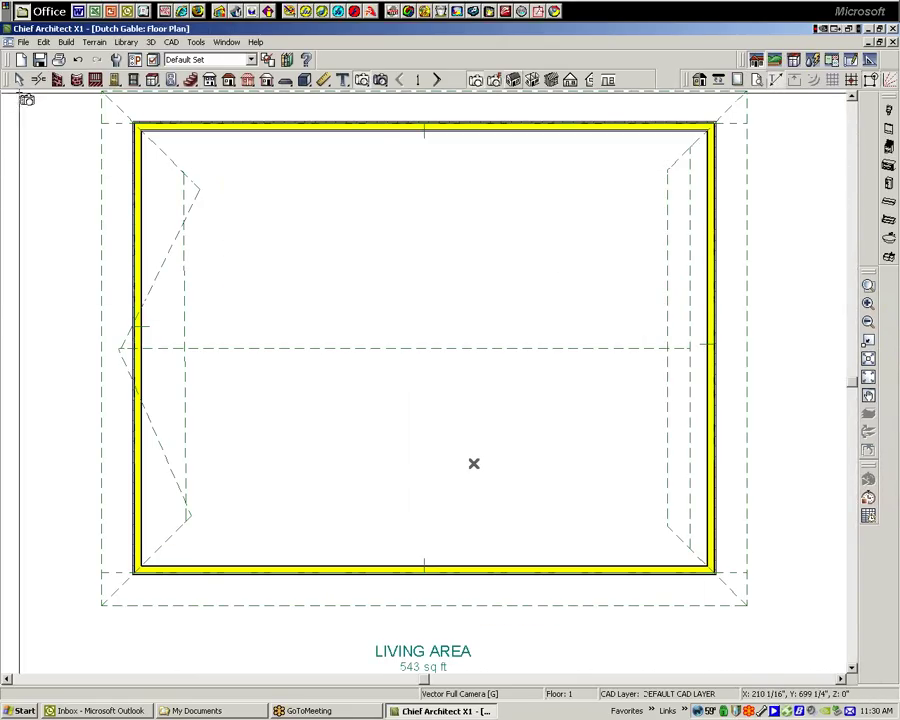
{"action": "left_click", "coordinate": [164, 276]}
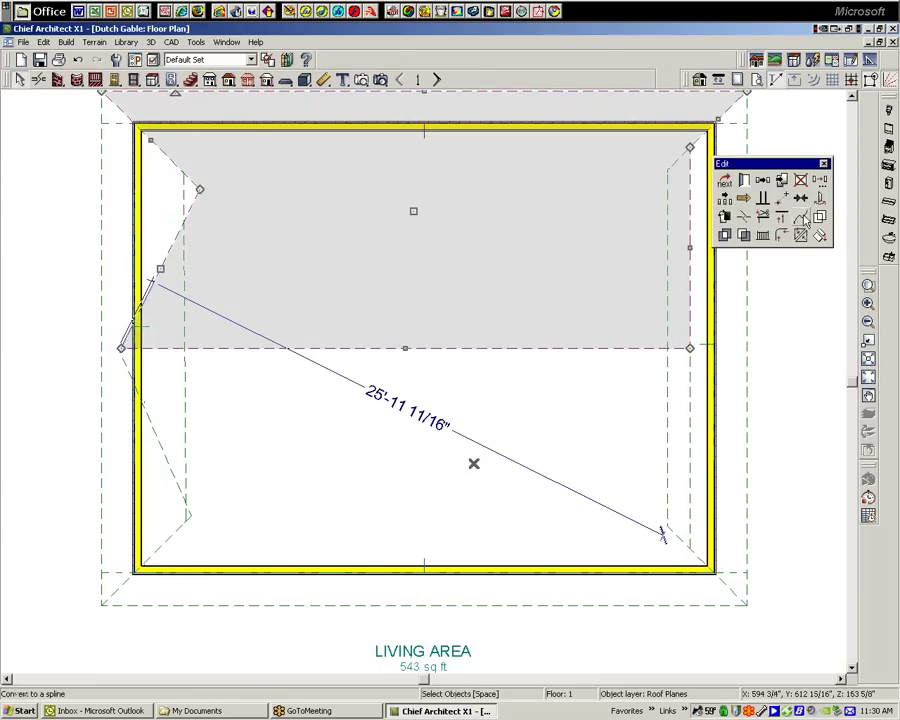
{"action": "left_click", "coordinate": [763, 200]}
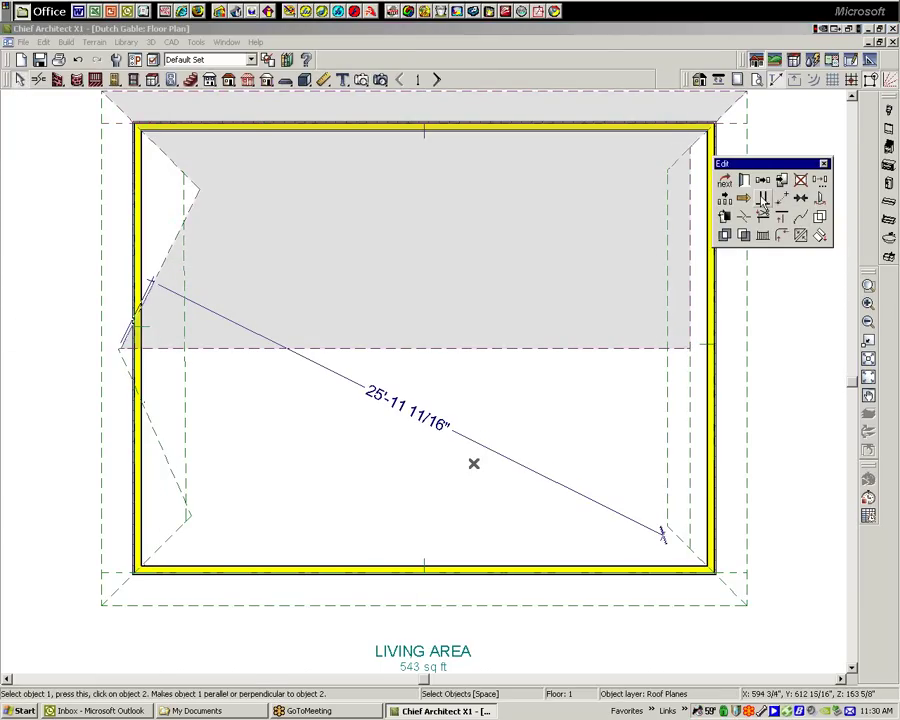
{"action": "left_click", "coordinate": [142, 237]}
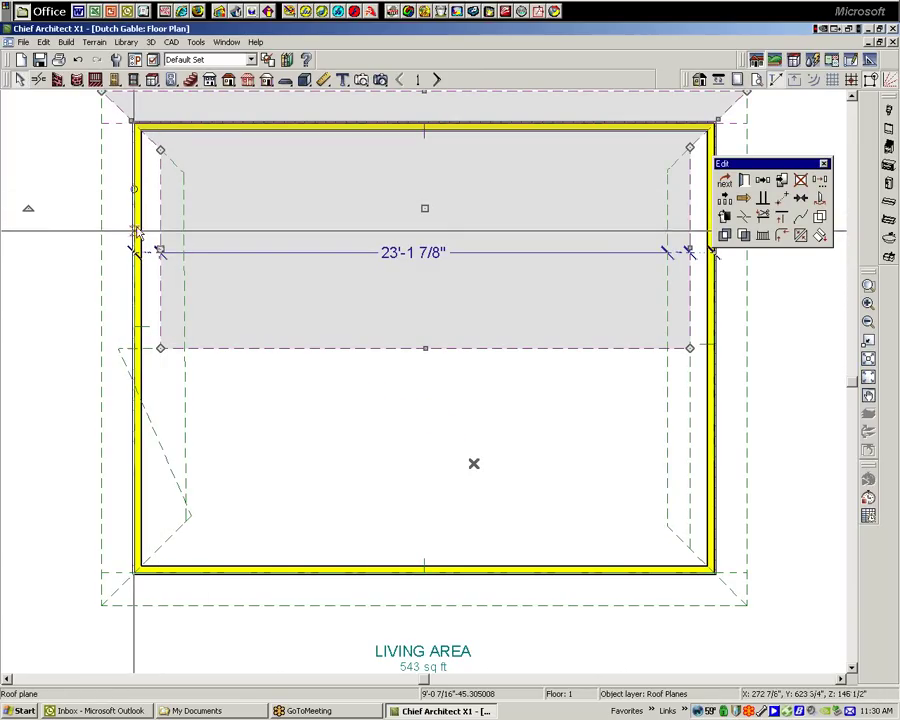
Make the lower roof plane's slanted left gable edge parallel to the left exterior wall.
{"action": "left_click", "coordinate": [158, 437]}
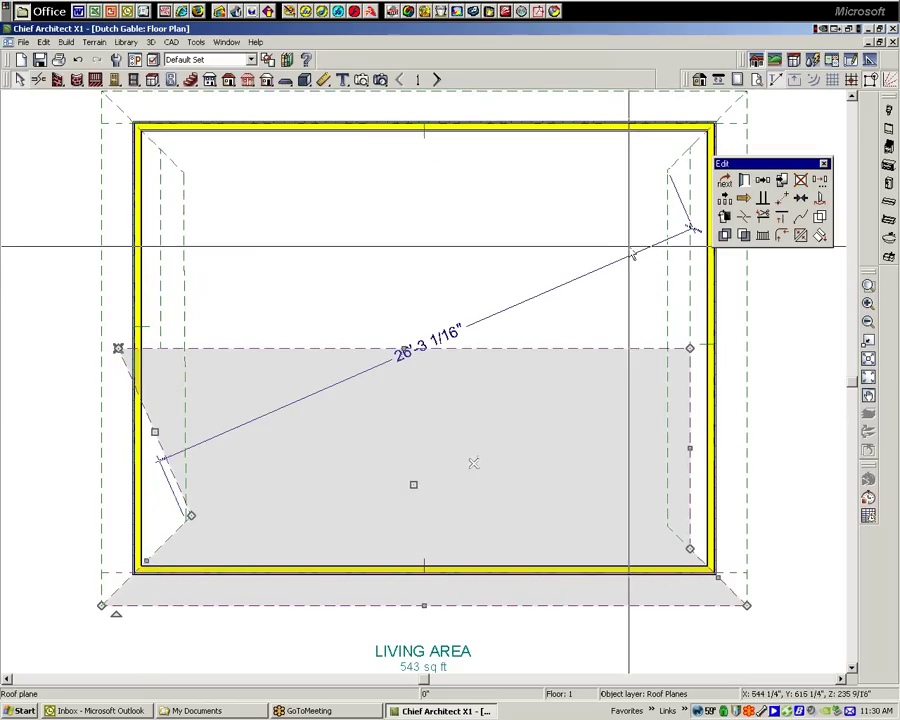
{"action": "left_click", "coordinate": [766, 232]}
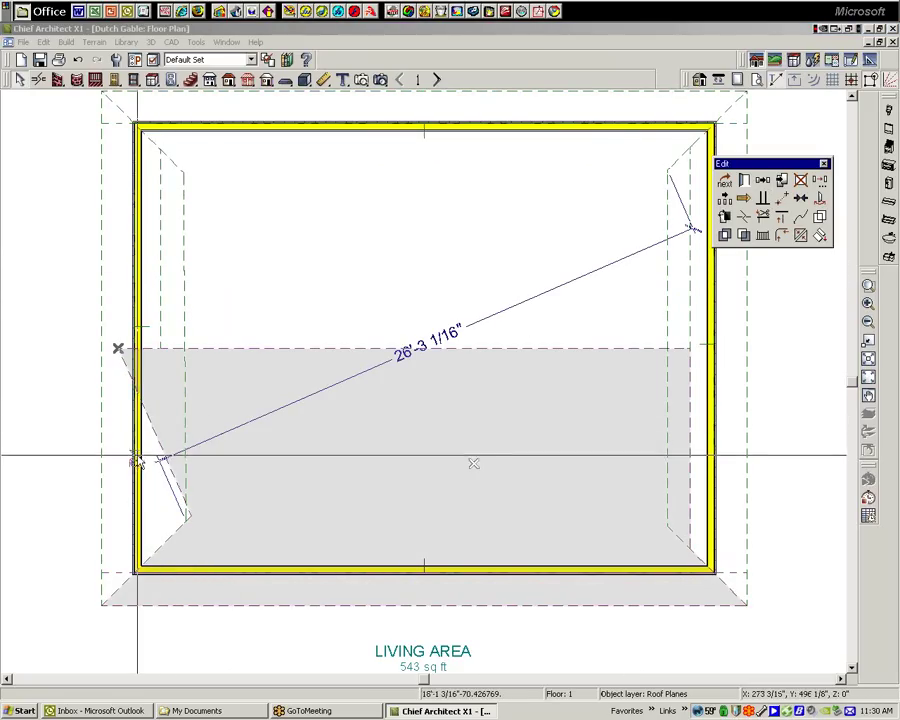
{"action": "left_click", "coordinate": [139, 458]}
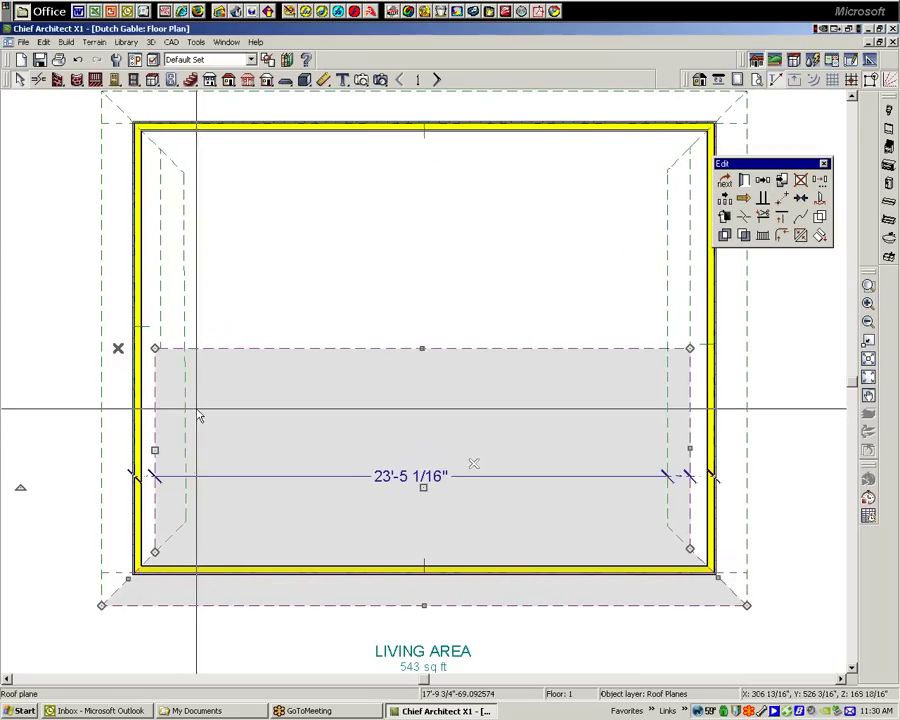
{"action": "key", "text": "Escape"}
Check the distance from the upper roof plane's right gable edge to the right exterior wall.
{"action": "left_click", "coordinate": [748, 325]}
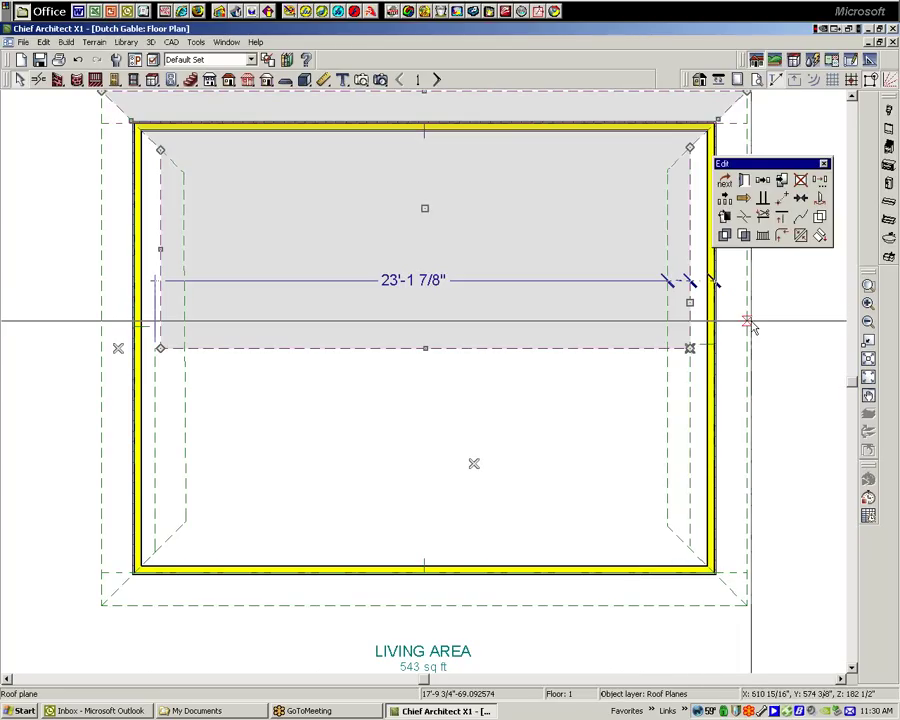
{"action": "left_click", "coordinate": [702, 281]}
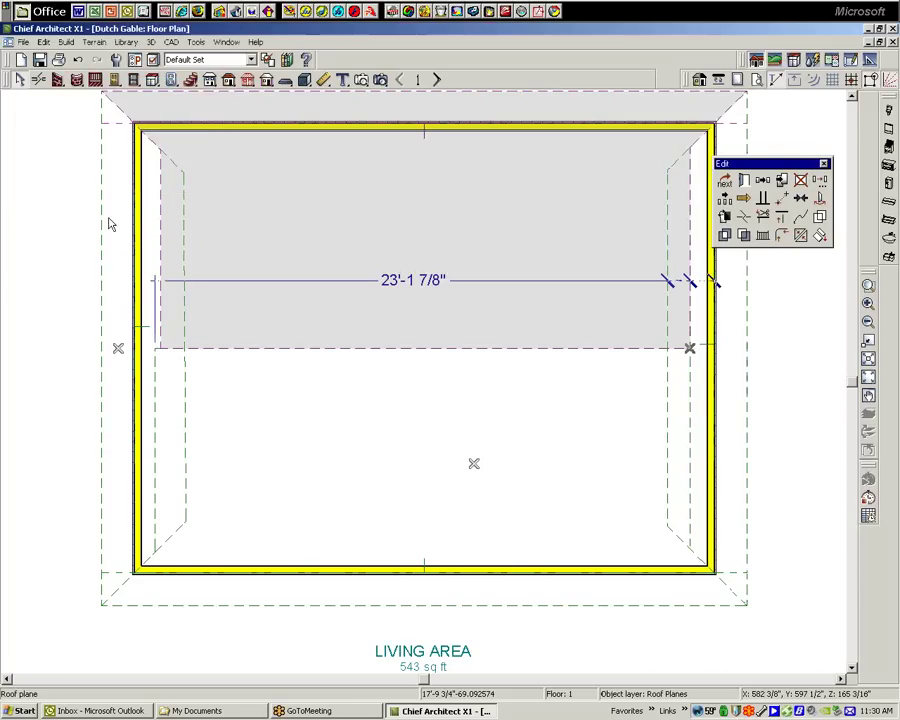
Make the left hip plane's inner upper edge parallel to the left exterior wall.
{"action": "right_click", "coordinate": [184, 217]}
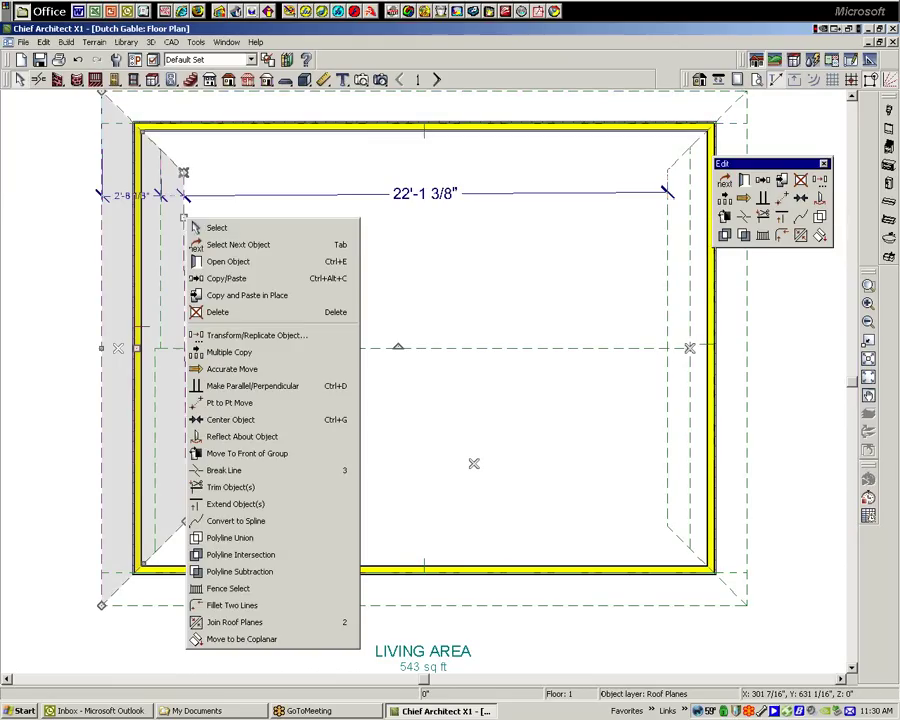
{"action": "left_click", "coordinate": [217, 229]}
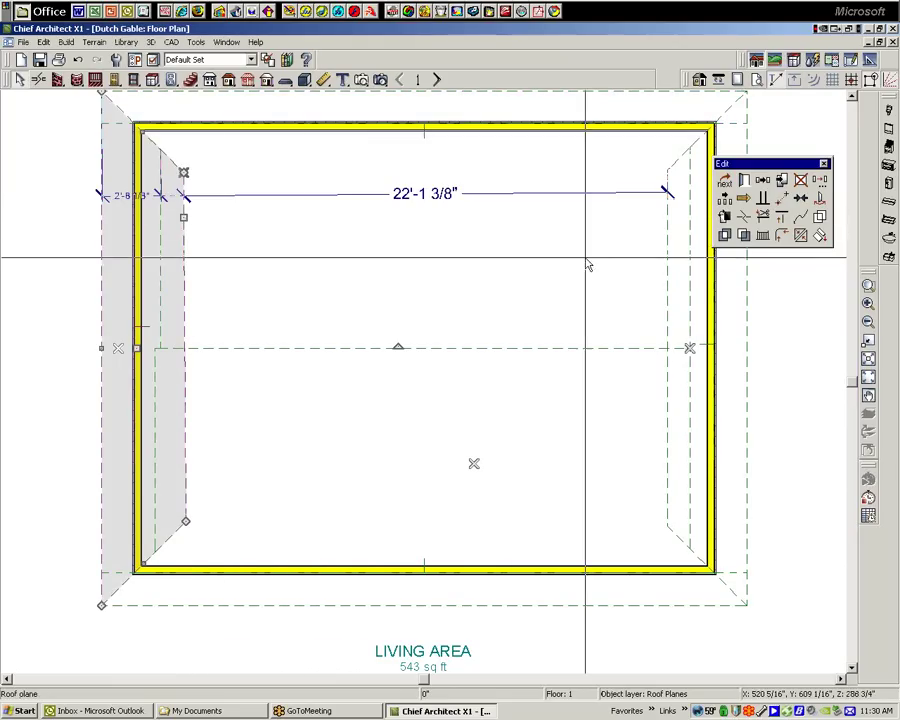
{"action": "left_click", "coordinate": [764, 200]}
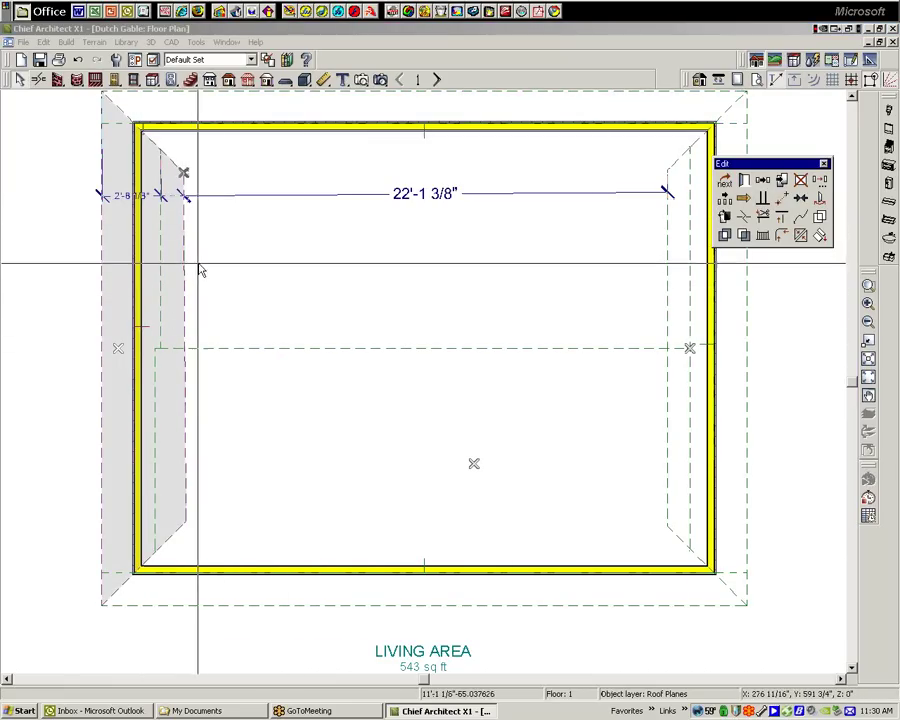
{"action": "left_click", "coordinate": [138, 280]}
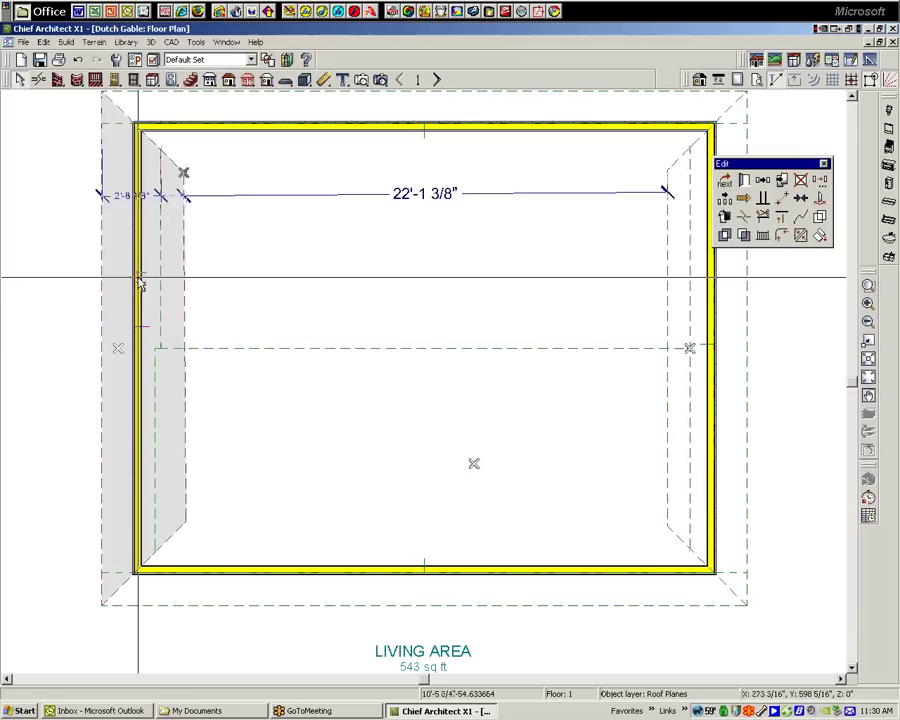
{"action": "key", "text": "Escape"}
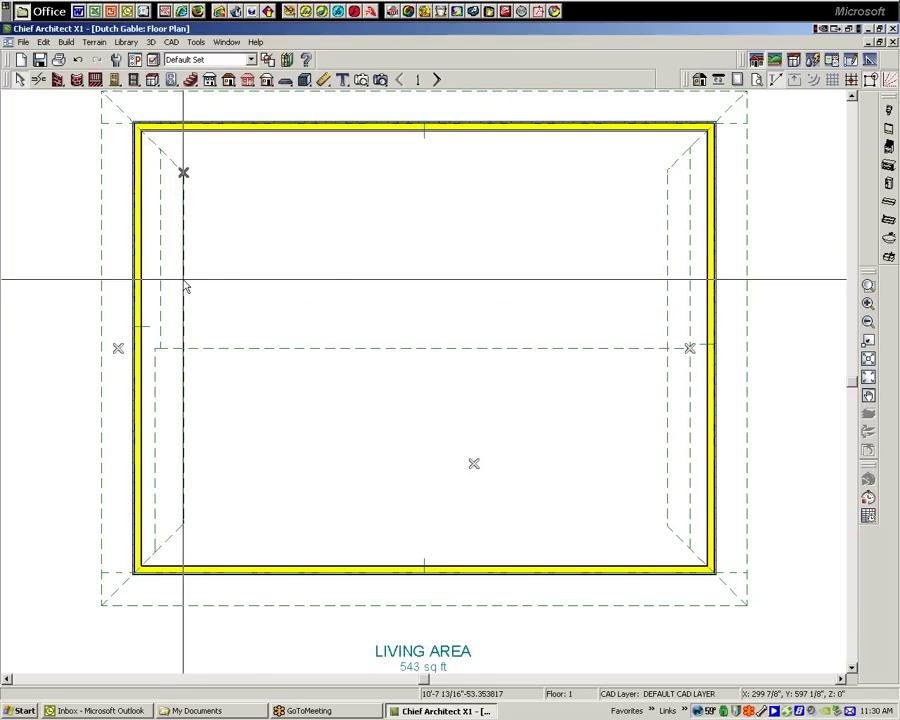
{"action": "left_click", "coordinate": [183, 280]}
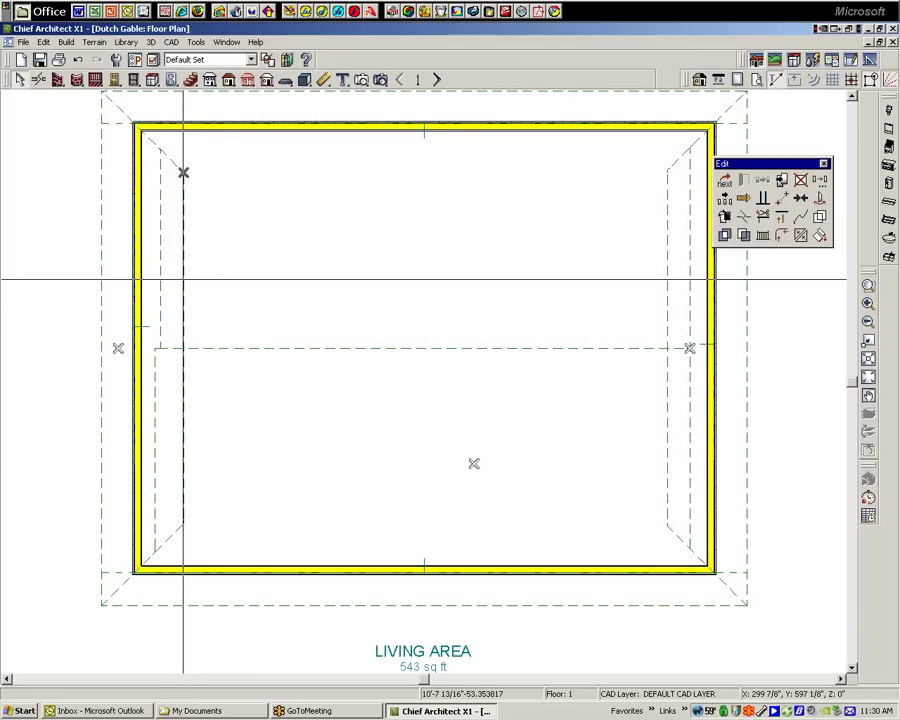
{"action": "key", "text": "Escape"}
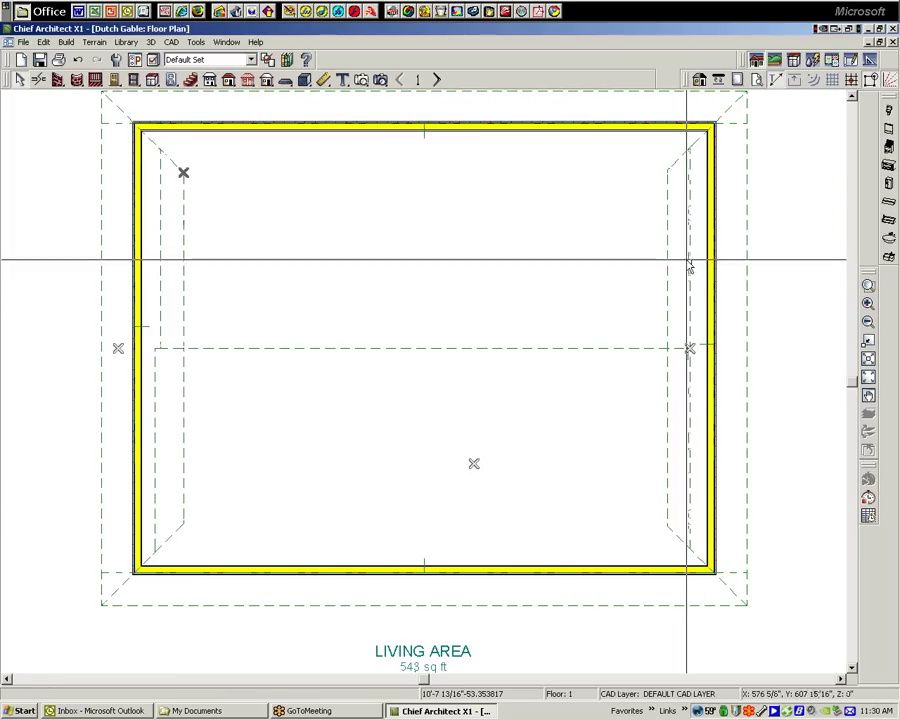
Check the distance between the right hip plane's inner edge and the neighbouring gable edge without changing it.
{"action": "left_click", "coordinate": [666, 266]}
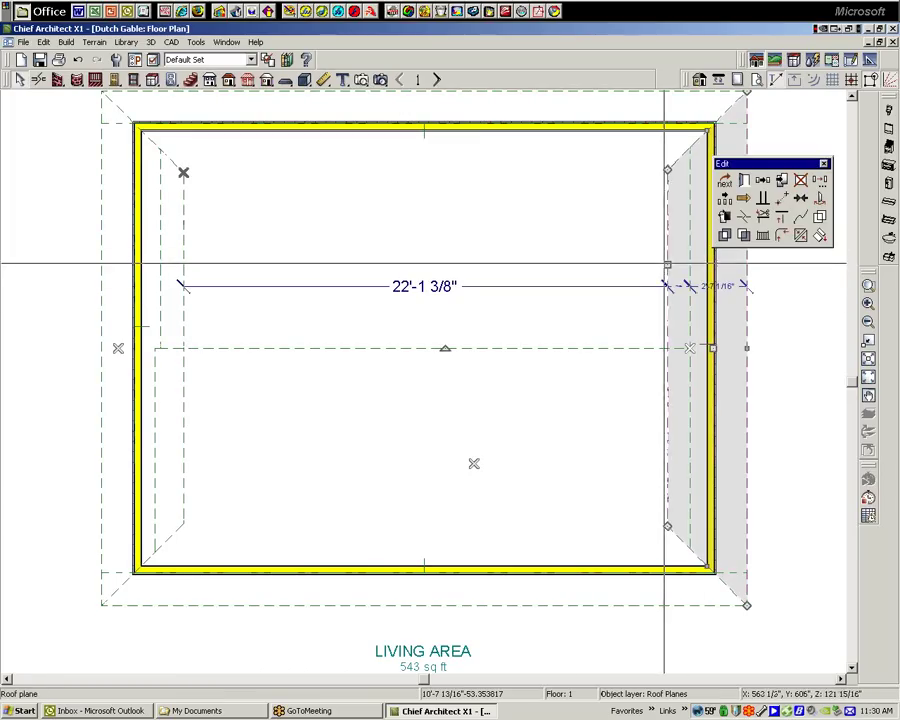
{"action": "left_click", "coordinate": [677, 286]}
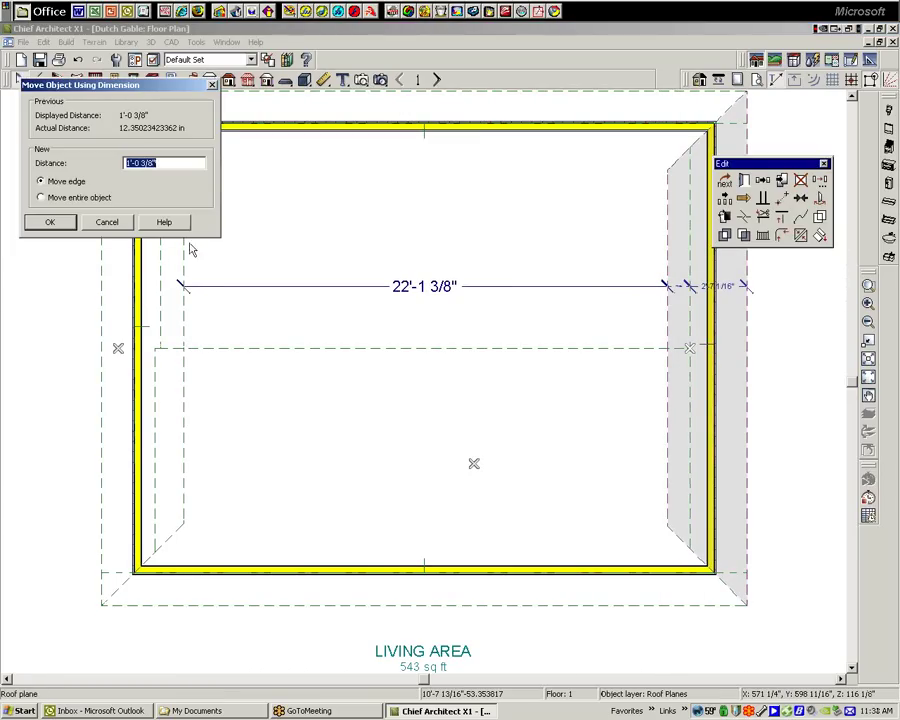
{"action": "left_click", "coordinate": [121, 224]}
{"action": "key", "text": "Escape"}
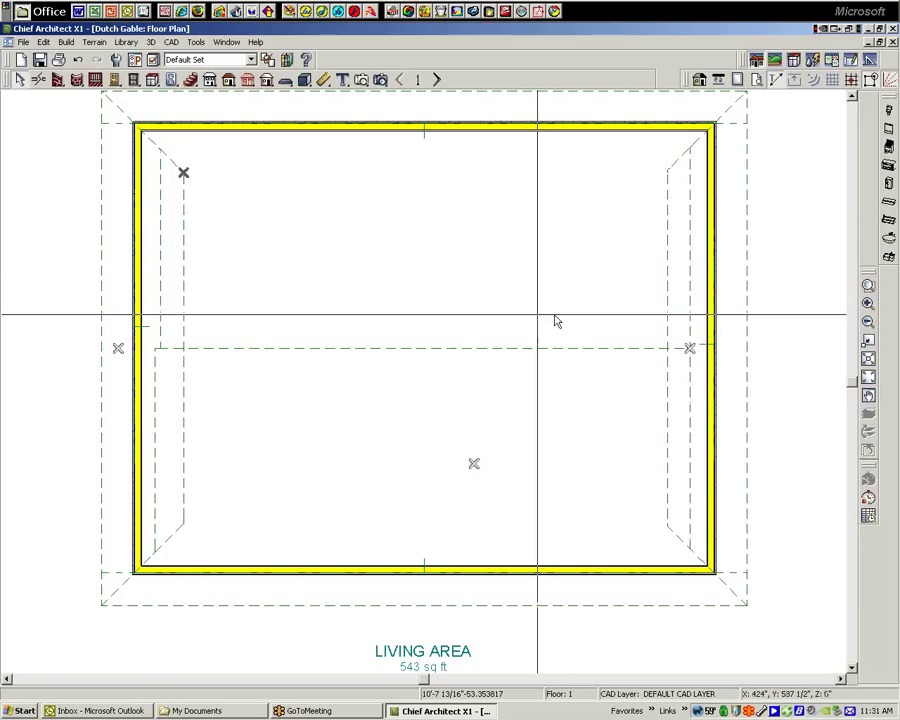
Check the upper roof plane's right gable edge offset, and compare it with the position of its left gable edge.
{"action": "left_click", "coordinate": [704, 260]}
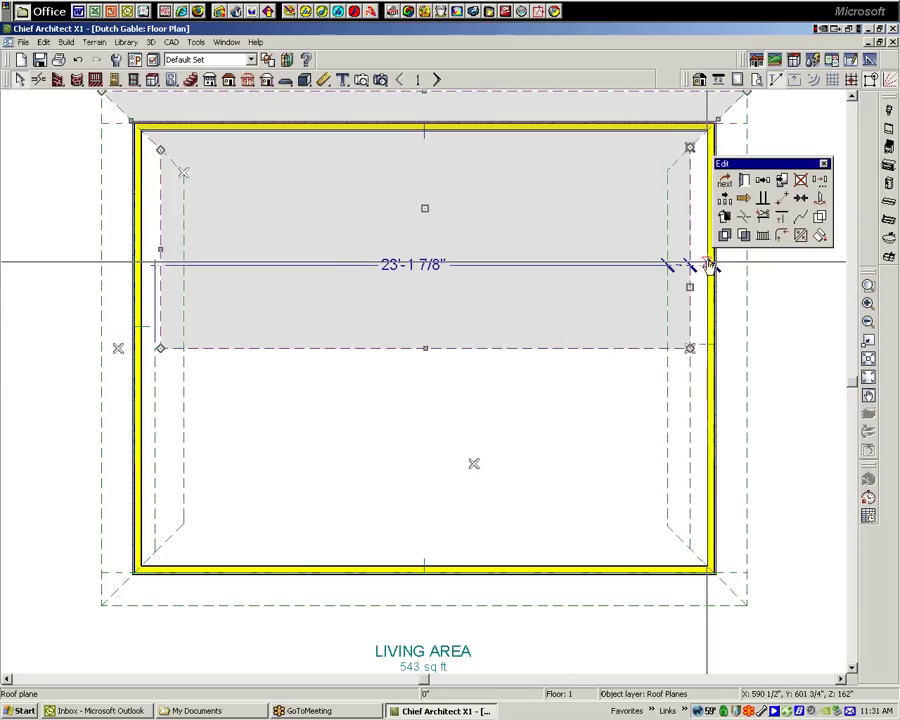
{"action": "left_click", "coordinate": [705, 266]}
{"action": "left_click", "coordinate": [690, 265]}
{"action": "left_click", "coordinate": [107, 222]}
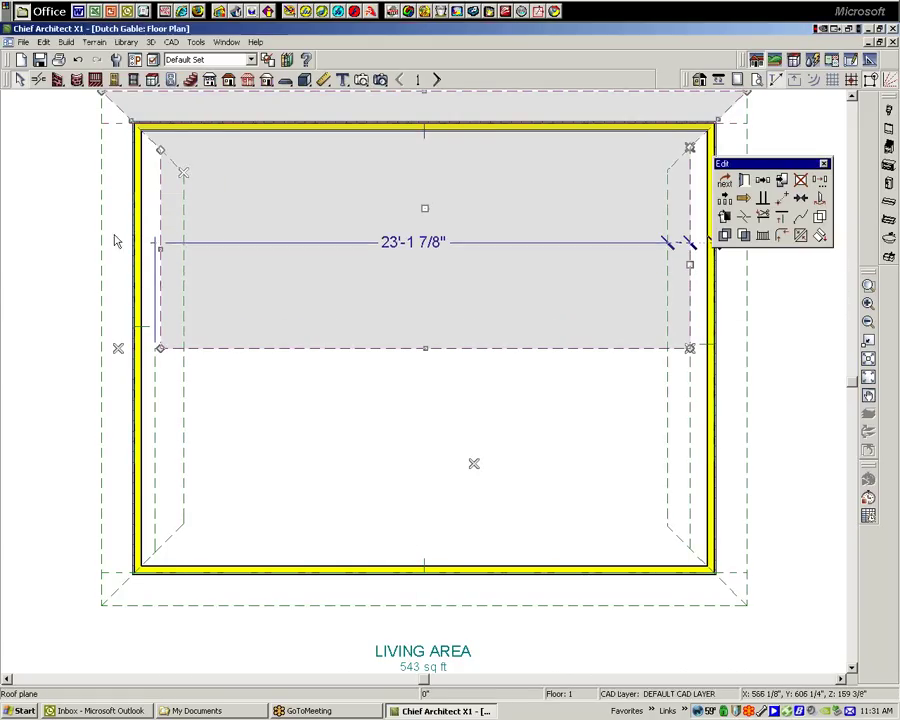
{"action": "left_click", "coordinate": [186, 242]}
{"action": "left_click", "coordinate": [107, 222]}
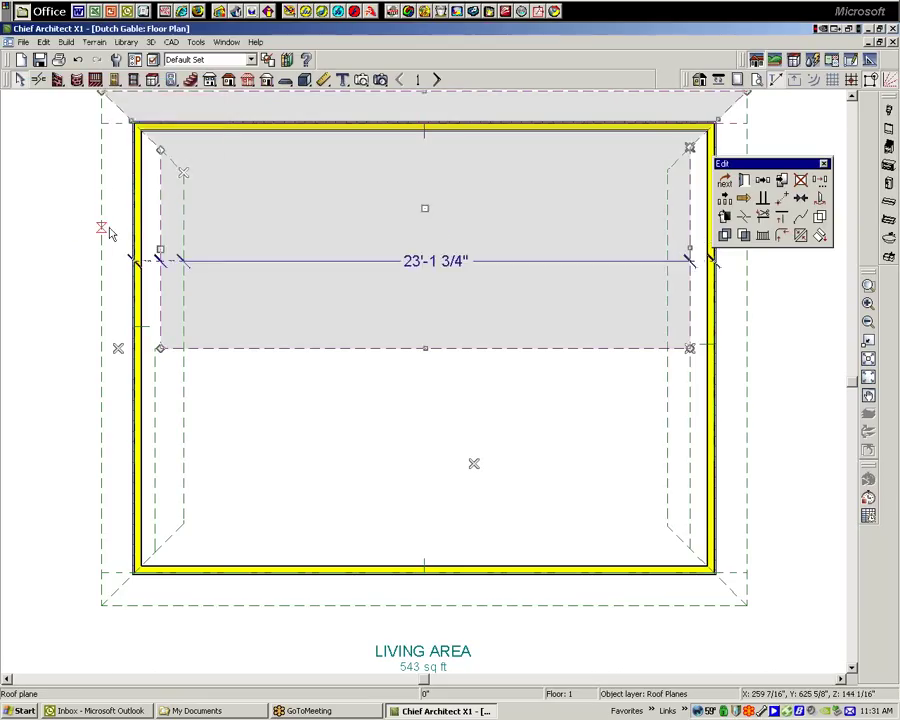
Move the left hip plane's inner edge to 1'-1 1/8" from the left exterior wall.
{"action": "left_click", "coordinate": [124, 216]}
{"action": "left_click", "coordinate": [187, 256]}
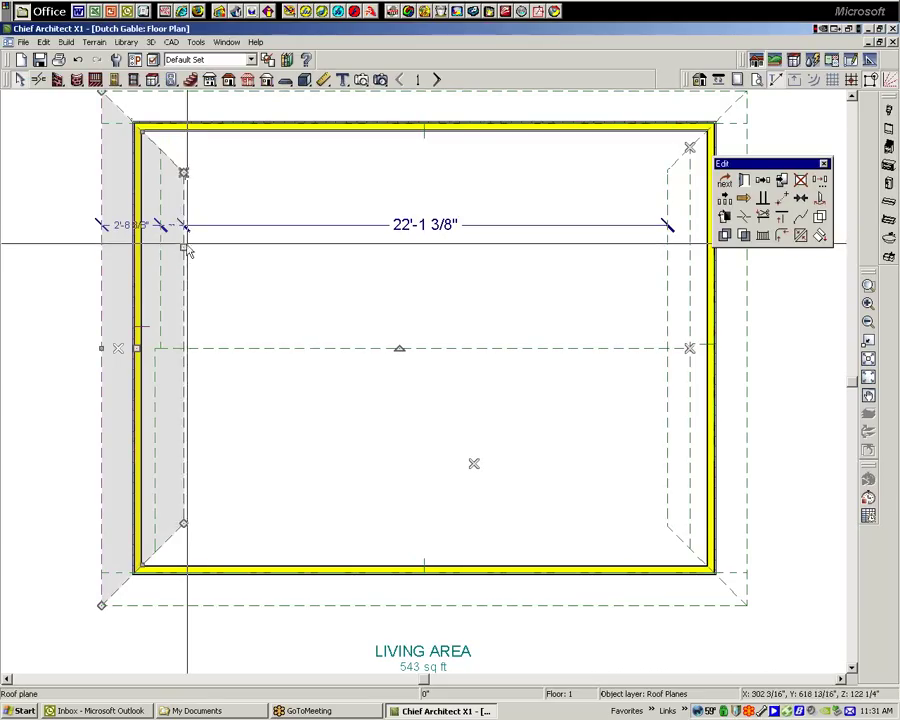
{"action": "left_click_drag", "start_coordinate": [183, 246], "coordinate": [150, 251]}
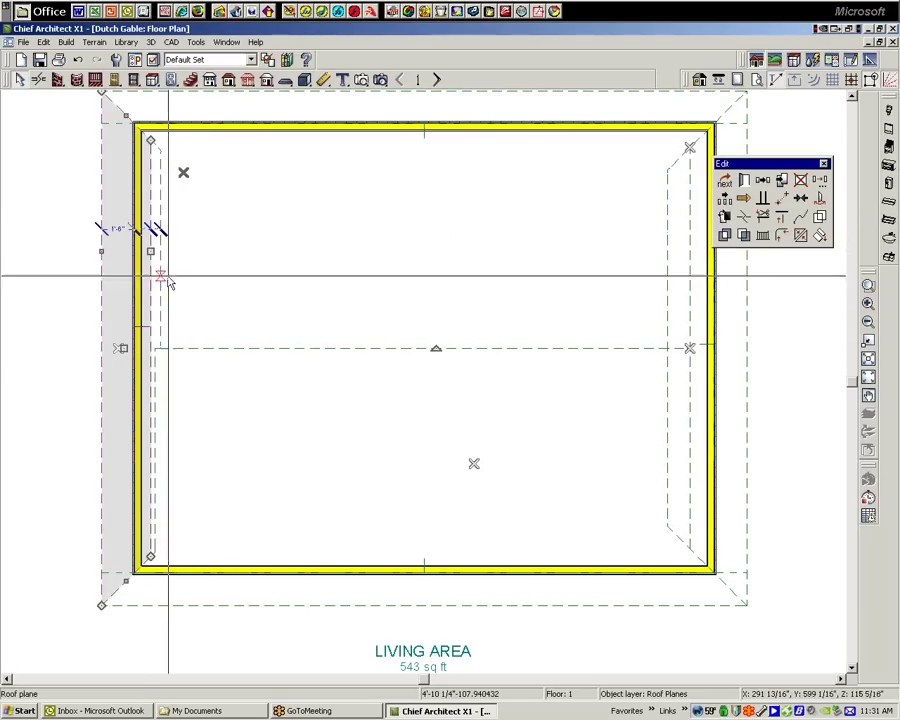
{"action": "left_click", "coordinate": [140, 224]}
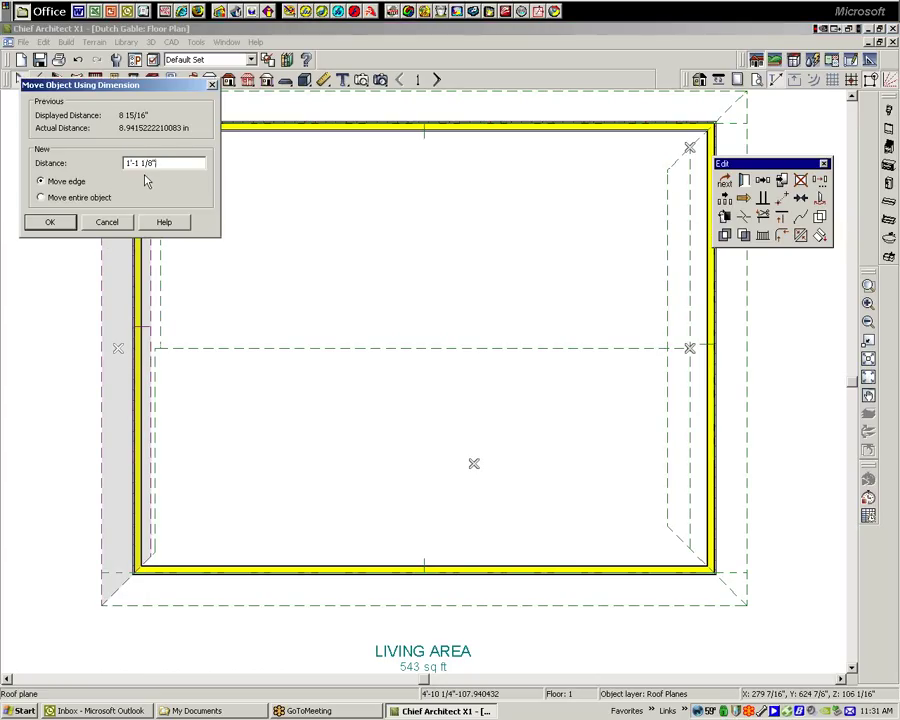
{"action": "left_click", "coordinate": [58, 226]}
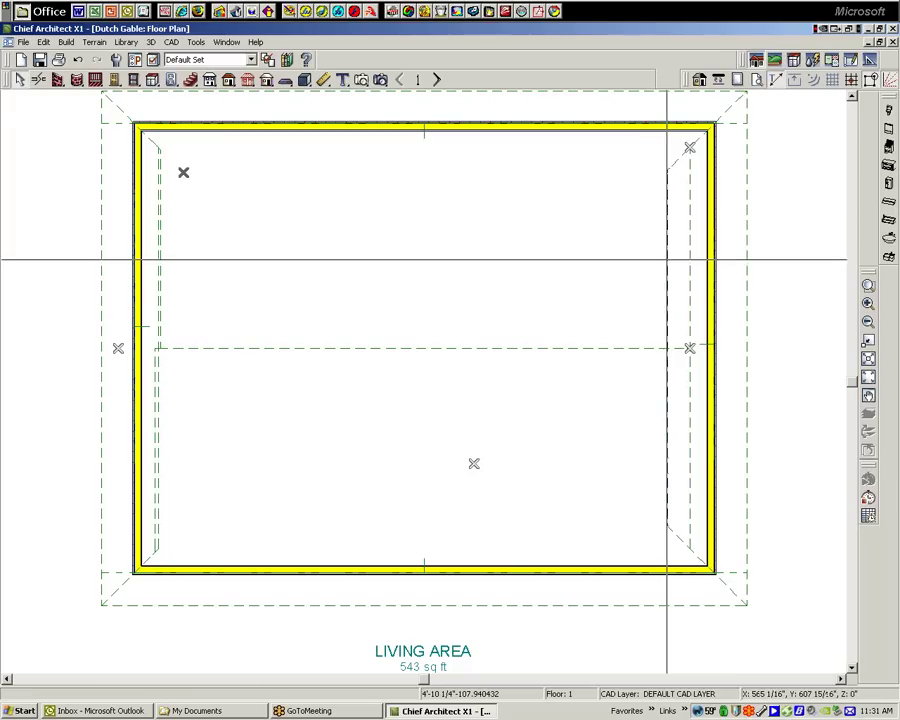
Check the distance between the upper roof plane's right gable edge and the right hip plane's inner edge.
{"action": "left_click", "coordinate": [688, 276]}
{"action": "left_click", "coordinate": [690, 310]}
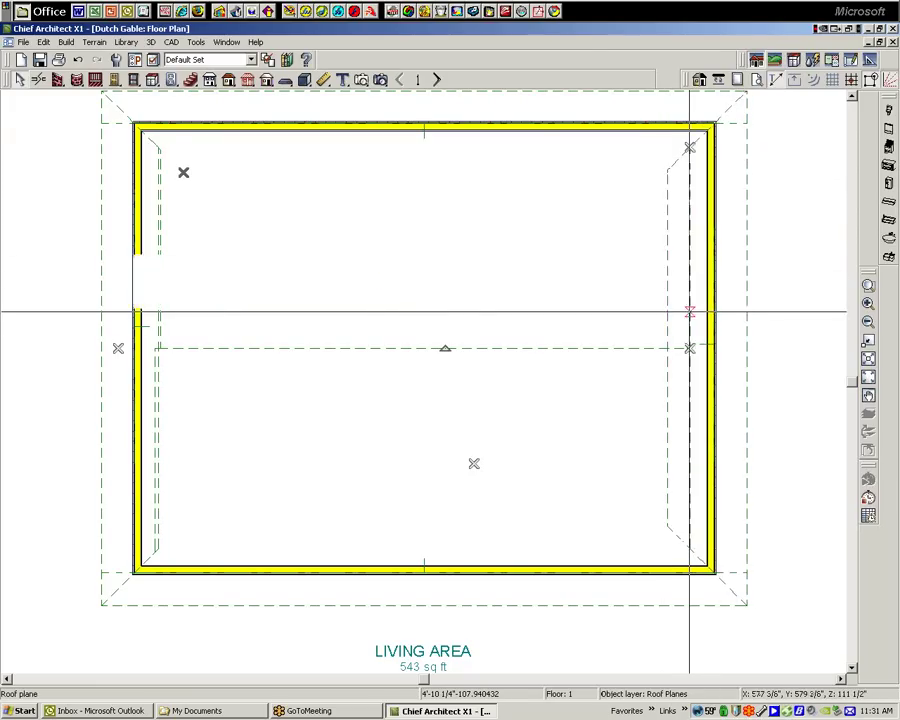
{"action": "left_click", "coordinate": [686, 298]}
{"action": "left_click", "coordinate": [686, 300]}
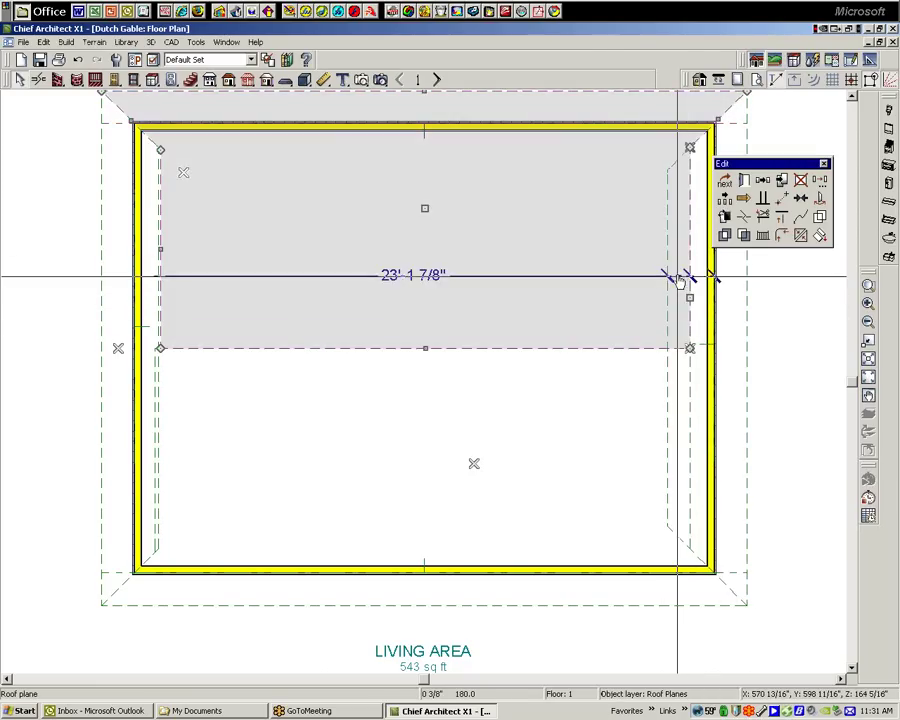
{"action": "left_click", "coordinate": [676, 278]}
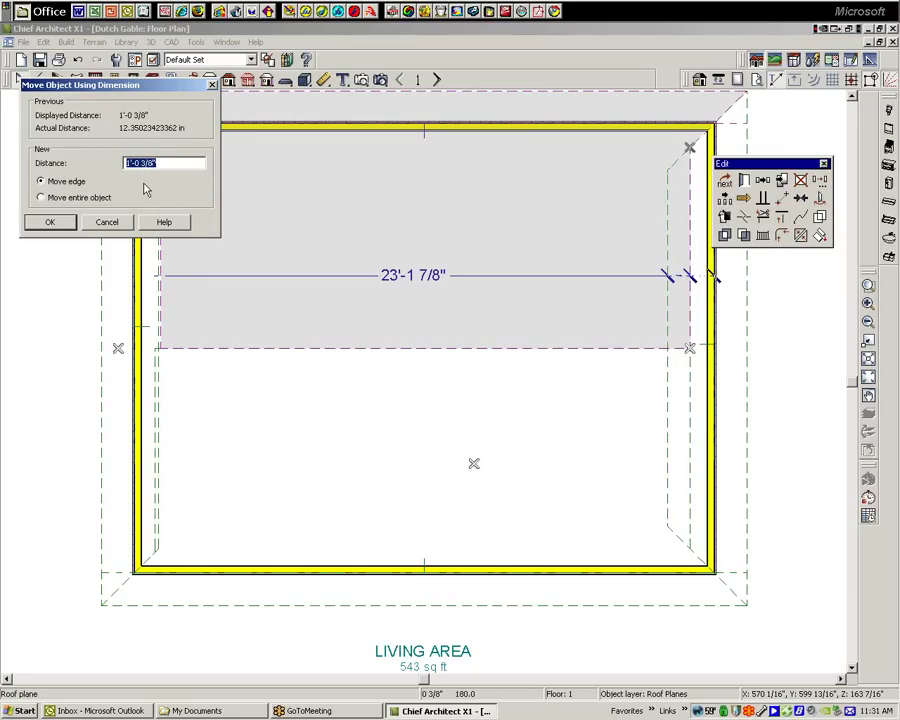
{"action": "left_click", "coordinate": [107, 223]}
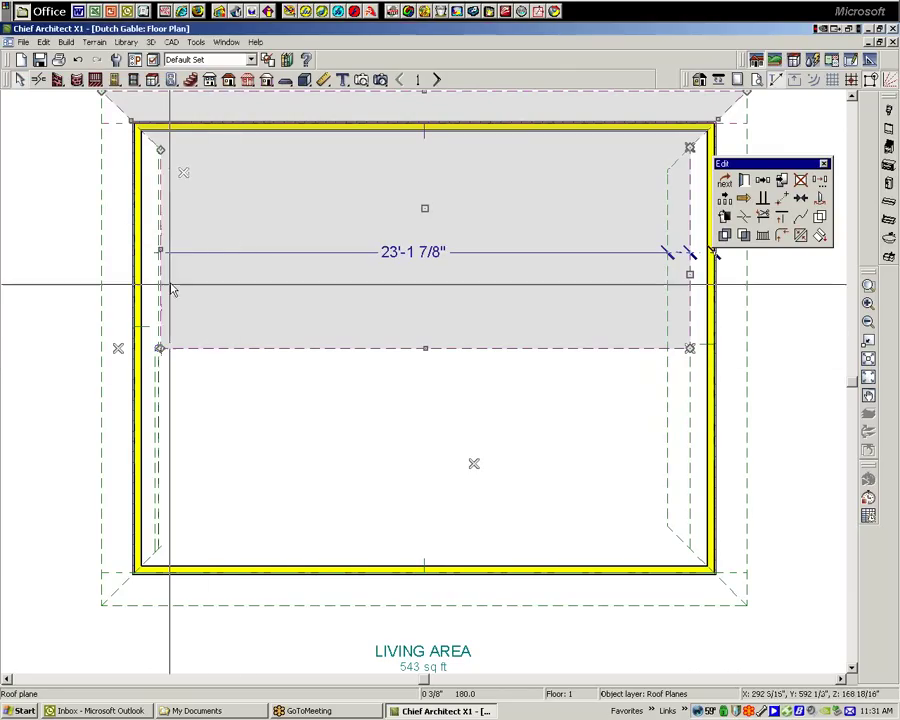
Move the upper roof plane's left gable edge outward and offset it from the left hip plane's inner edge by dimension.
{"action": "left_click_drag", "start_coordinate": [162, 257], "coordinate": [142, 256]}
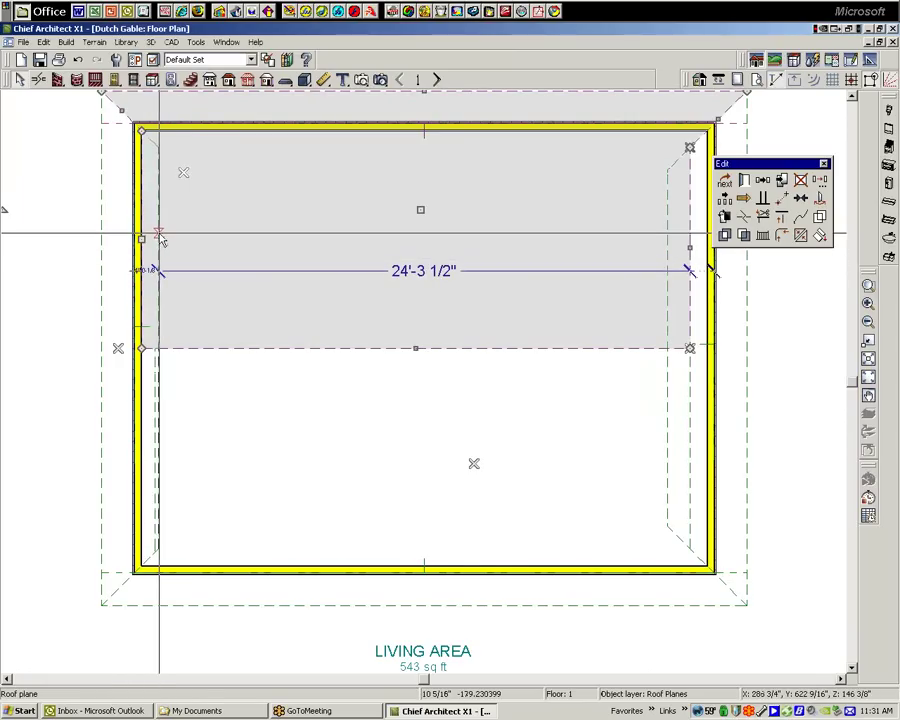
{"action": "left_click", "coordinate": [150, 272]}
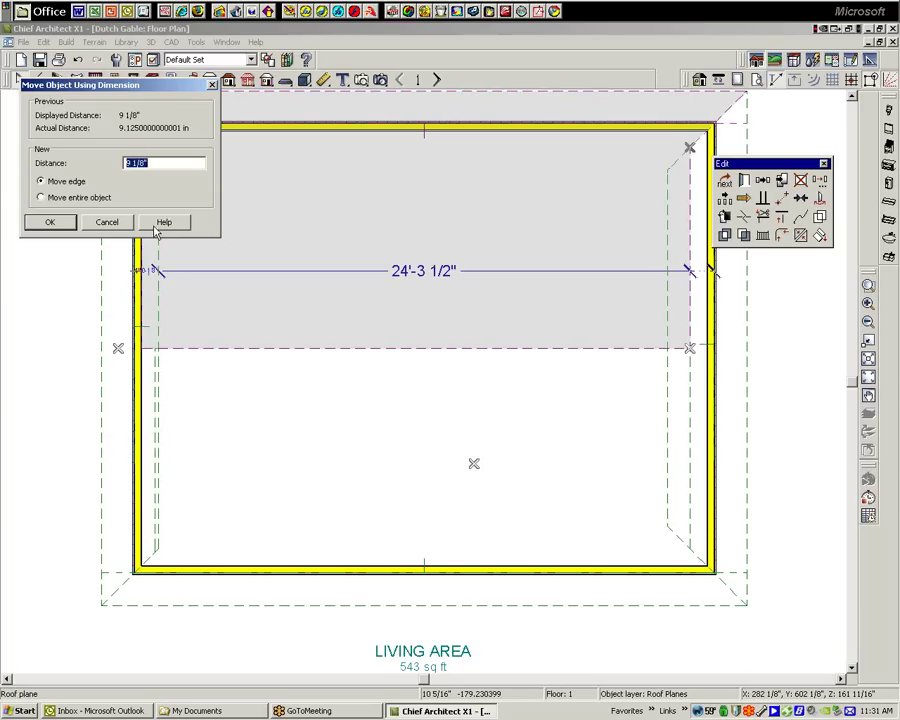
{"action": "left_click", "coordinate": [50, 222]}
{"action": "key", "text": "Escape"}
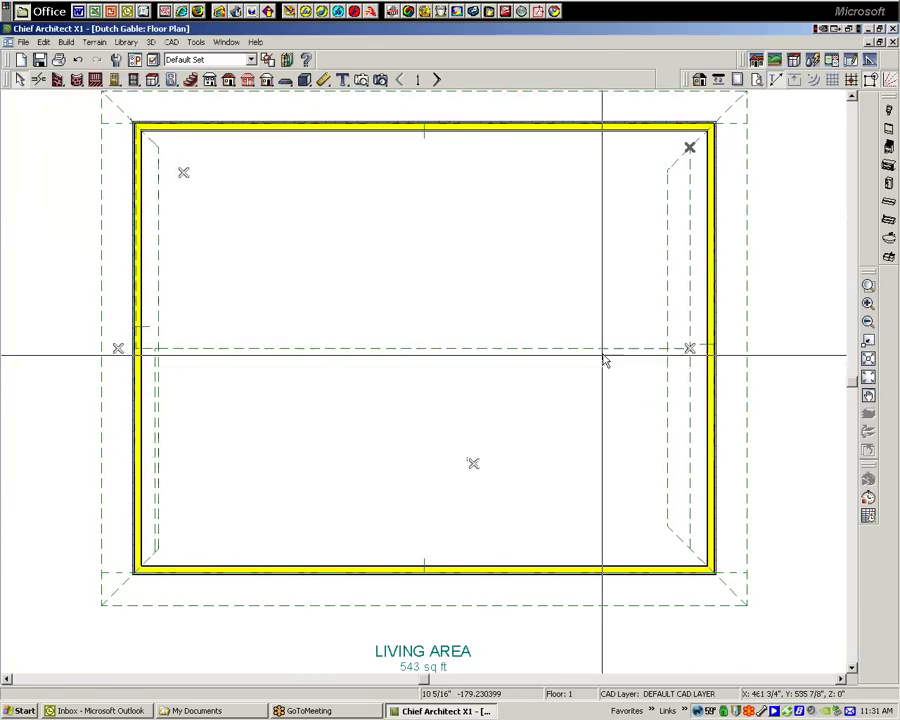
Check the distance from the upper roof plane's right gable edge to the right exterior wall.
{"action": "left_click", "coordinate": [687, 313]}
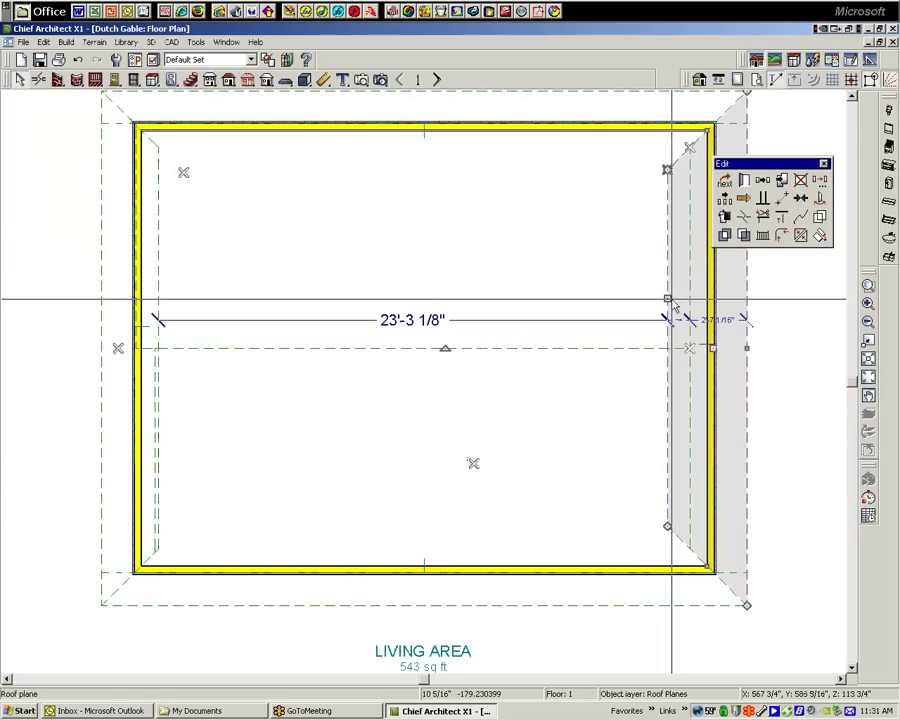
{"action": "key", "text": "Escape"}
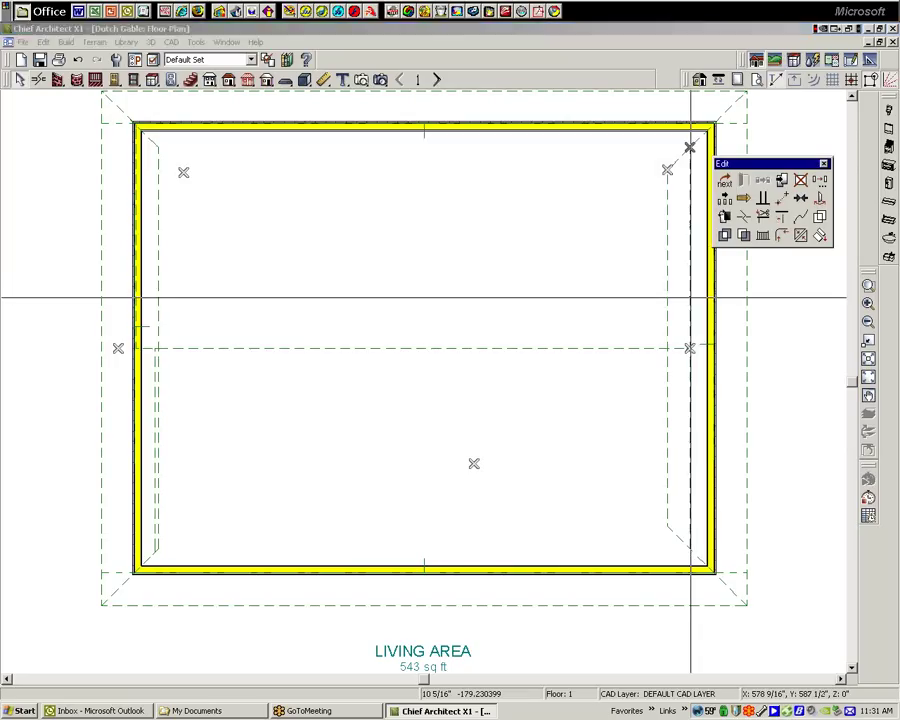
{"action": "left_click", "coordinate": [691, 290]}
{"action": "left_click", "coordinate": [697, 280]}
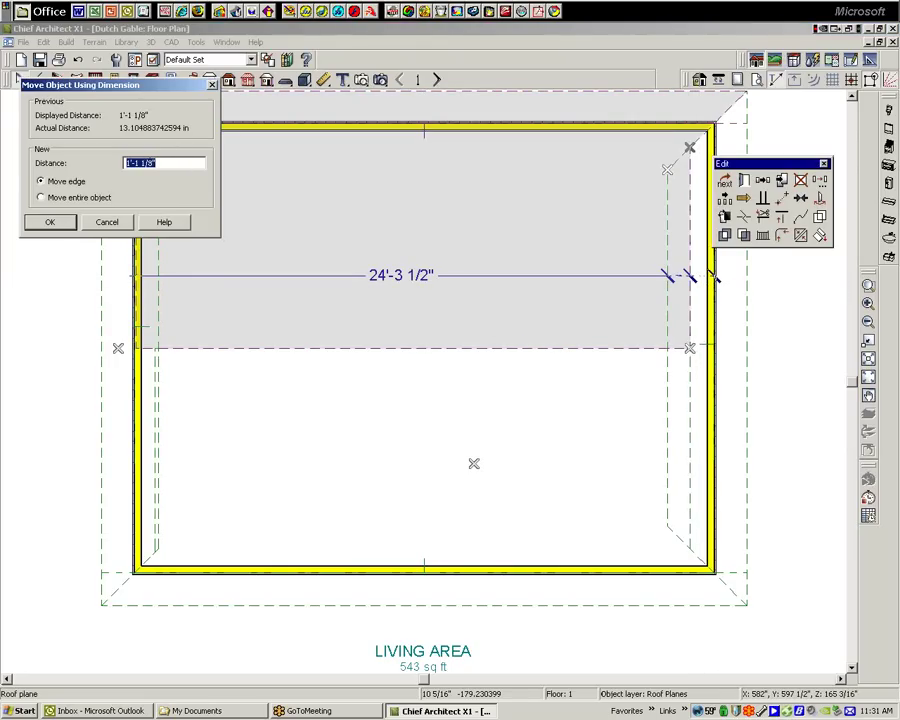
{"action": "left_click", "coordinate": [107, 222]}
{"action": "key", "text": "Escape"}
Try shifting the left hip plane's inner edge toward the left wall, and return it to 1'-1 1/8" from that wall.
{"action": "left_click", "coordinate": [160, 280]}
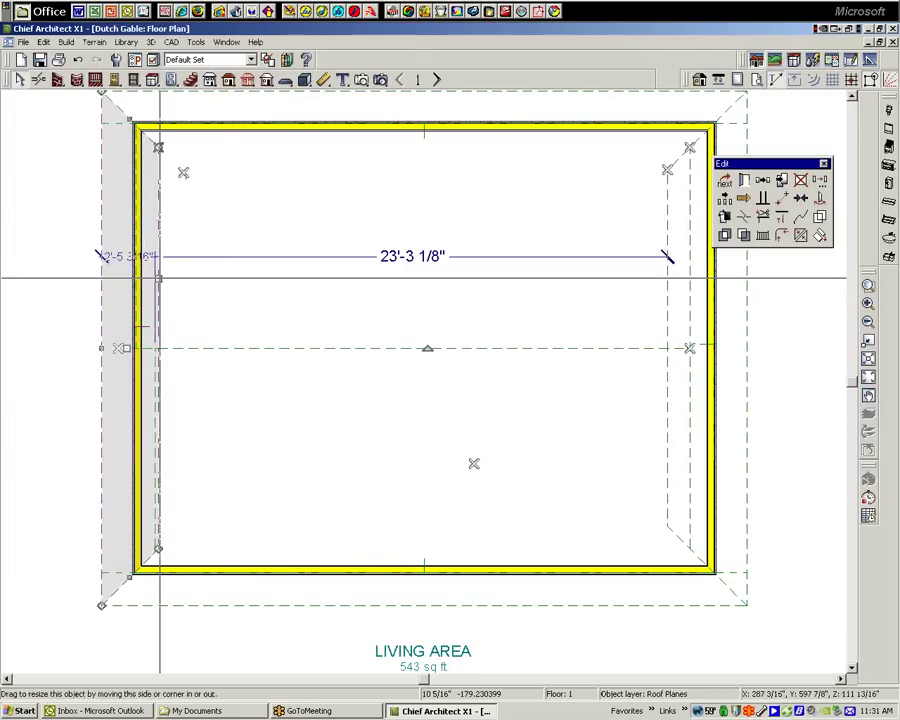
{"action": "left_click", "coordinate": [157, 264]}
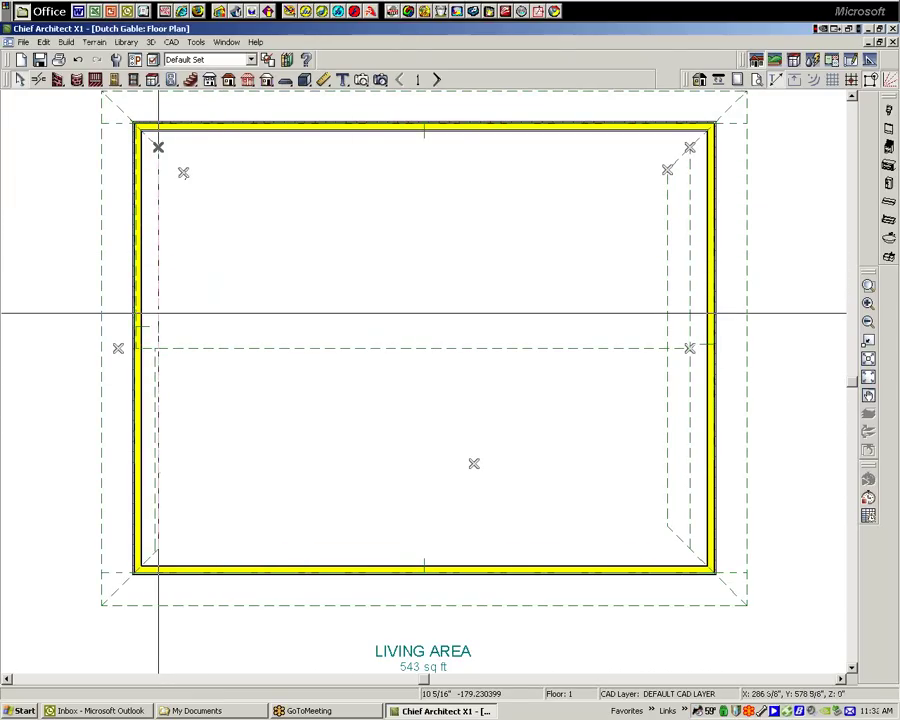
{"action": "left_click", "coordinate": [159, 362]}
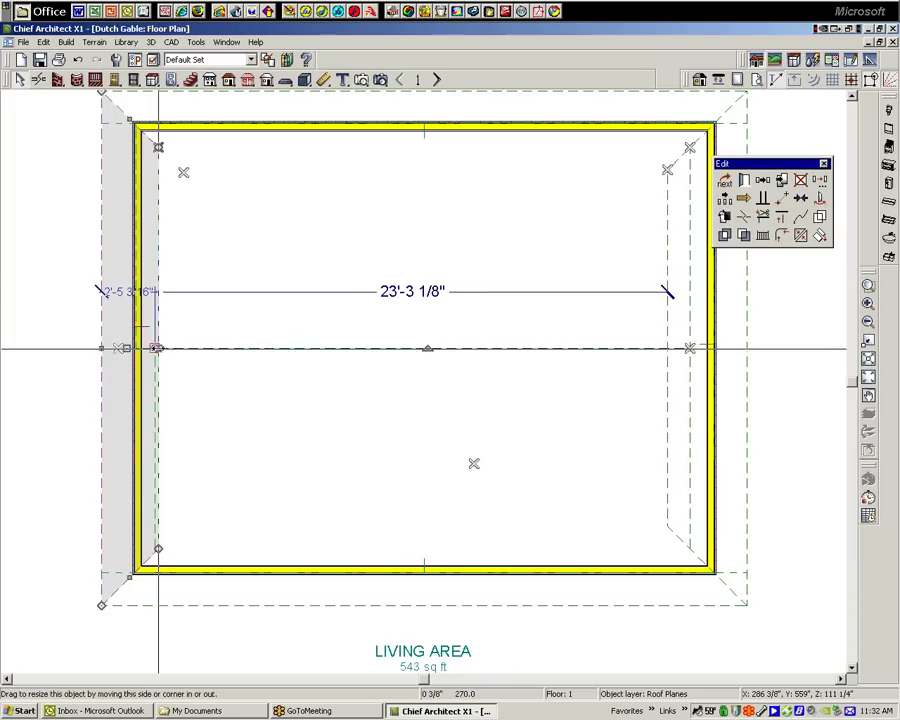
{"action": "mouse_move", "coordinate": [160, 345]}
{"action": "left_mouse_down"}
{"action": "mouse_move", "coordinate": [176, 345]}
{"action": "mouse_move", "coordinate": [152, 345]}
{"action": "left_mouse_up"}
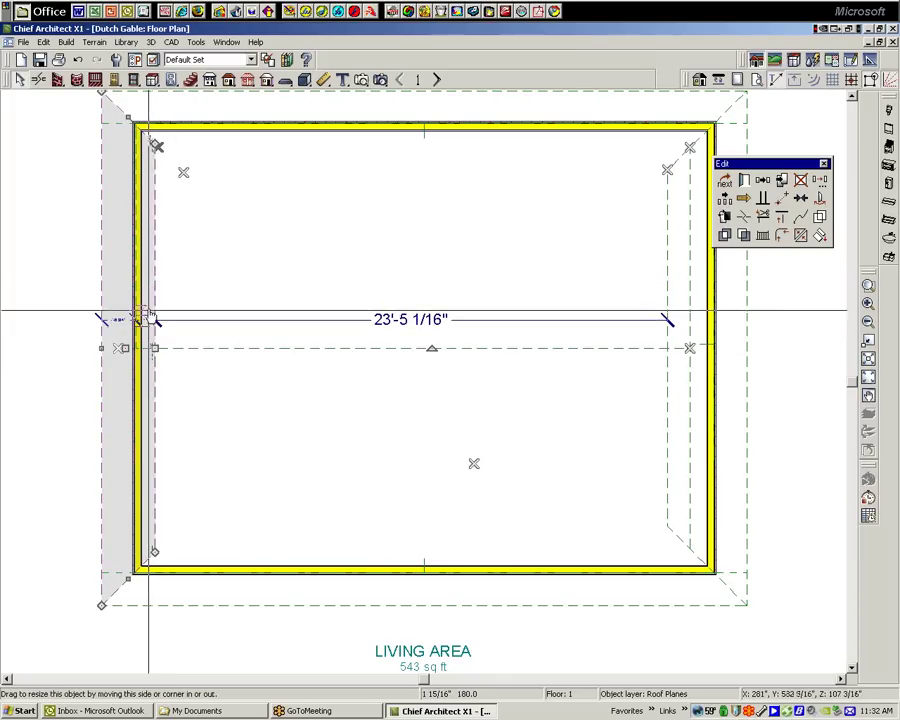
{"action": "left_click", "coordinate": [154, 320]}
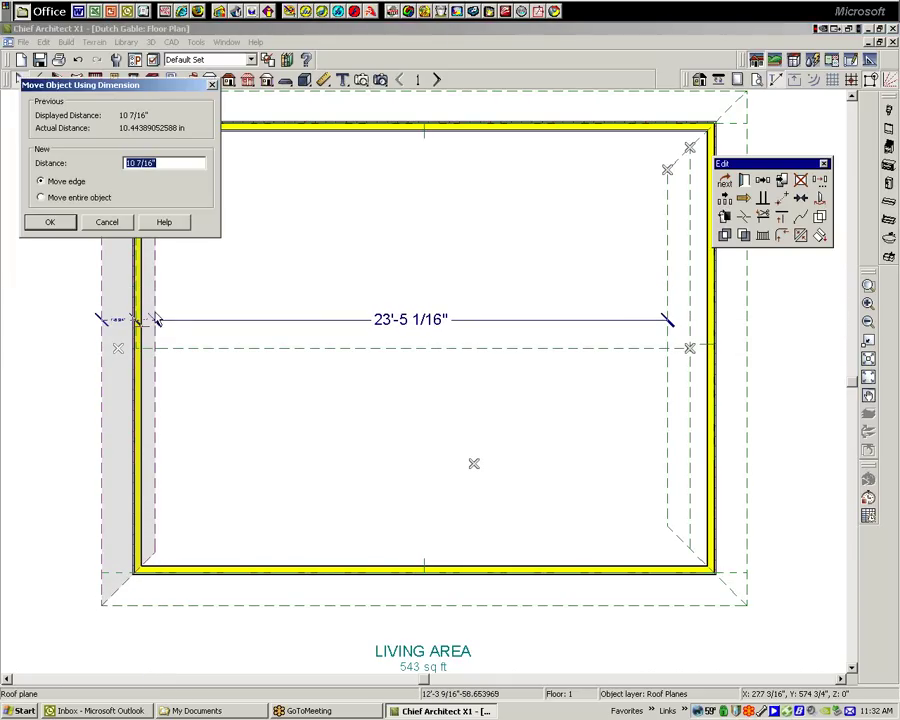
{"action": "left_click", "coordinate": [50, 222]}
{"action": "left_click", "coordinate": [82, 216]}
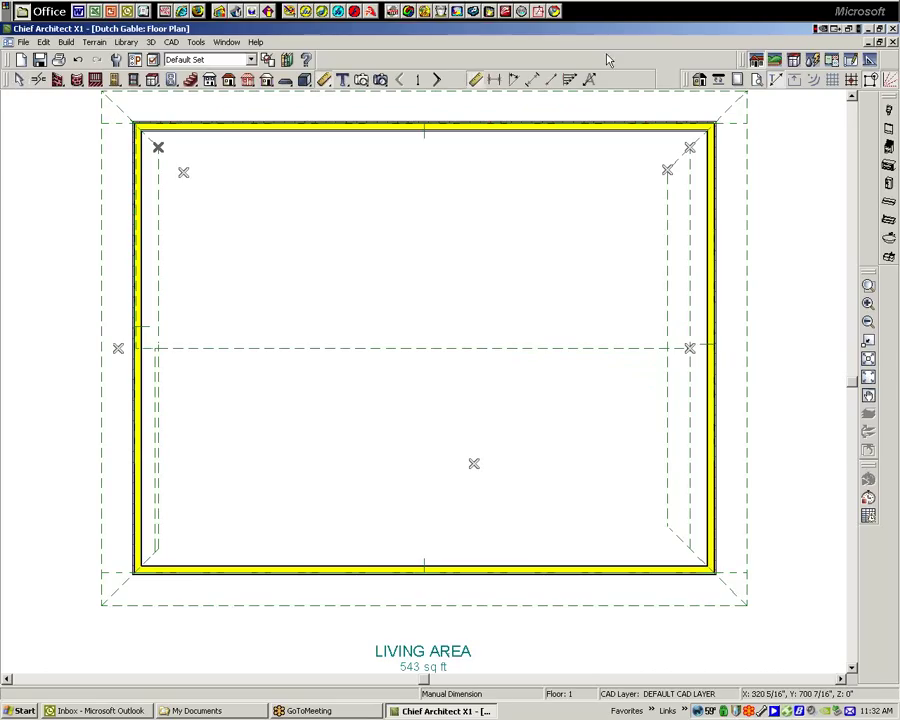
Add end-to-end dimensions from the right and left exterior walls to the inner edges of their adjacent hip planes.
{"action": "left_click", "coordinate": [494, 80]}
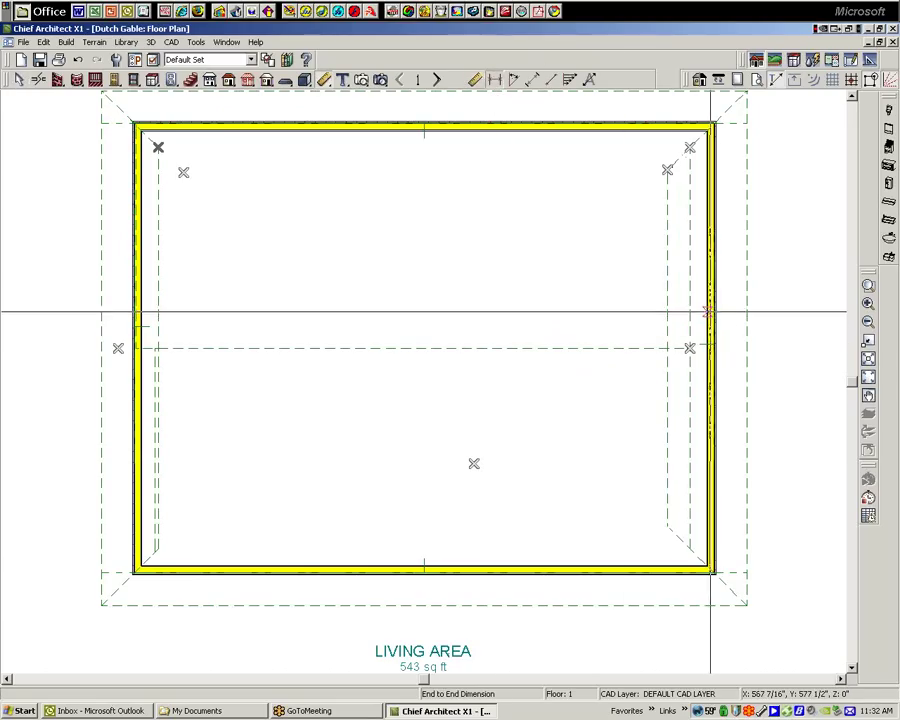
{"action": "left_click_drag", "start_coordinate": [714, 307], "coordinate": [680, 358]}
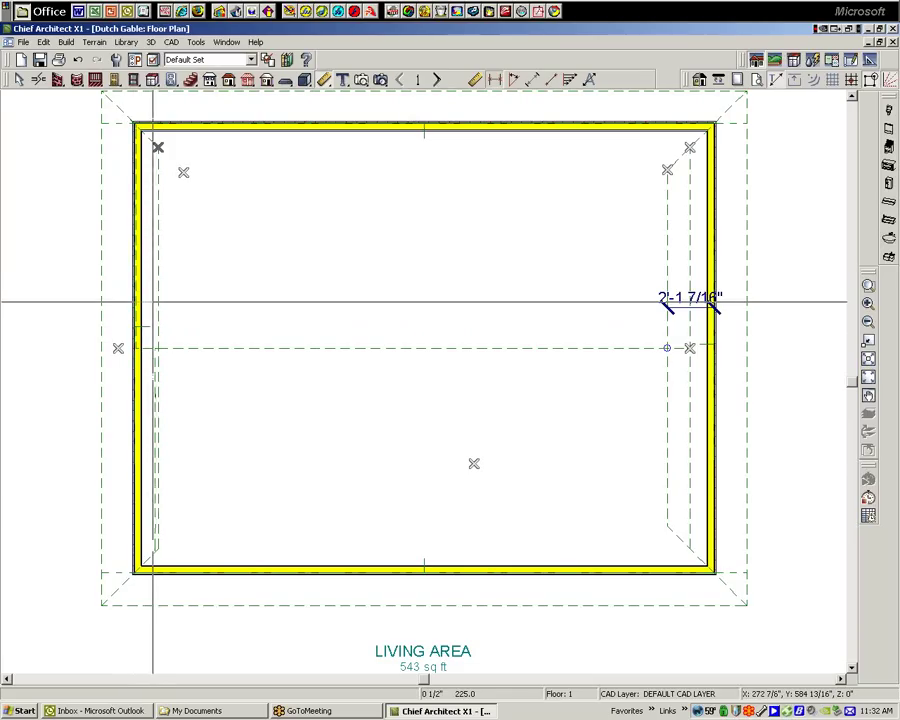
{"action": "left_click_drag", "start_coordinate": [157, 298], "coordinate": [157, 281]}
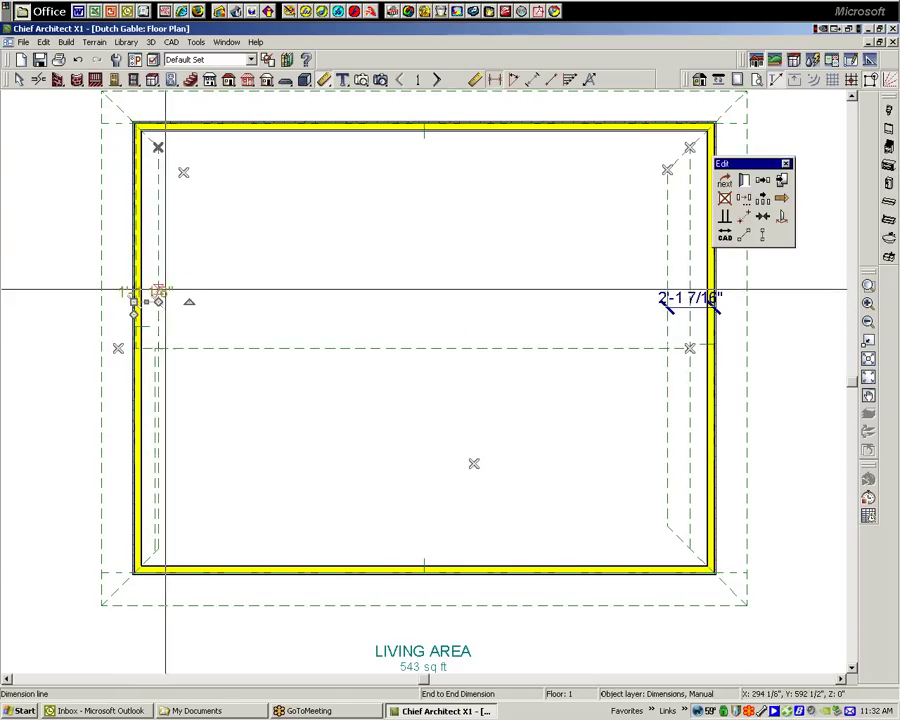
Set the left hip plane's inner edge 2'-1 7/16" from the left exterior wall to match the opposite end.
{"action": "right_click", "coordinate": [157, 258]}
{"action": "left_click", "coordinate": [168, 268]}
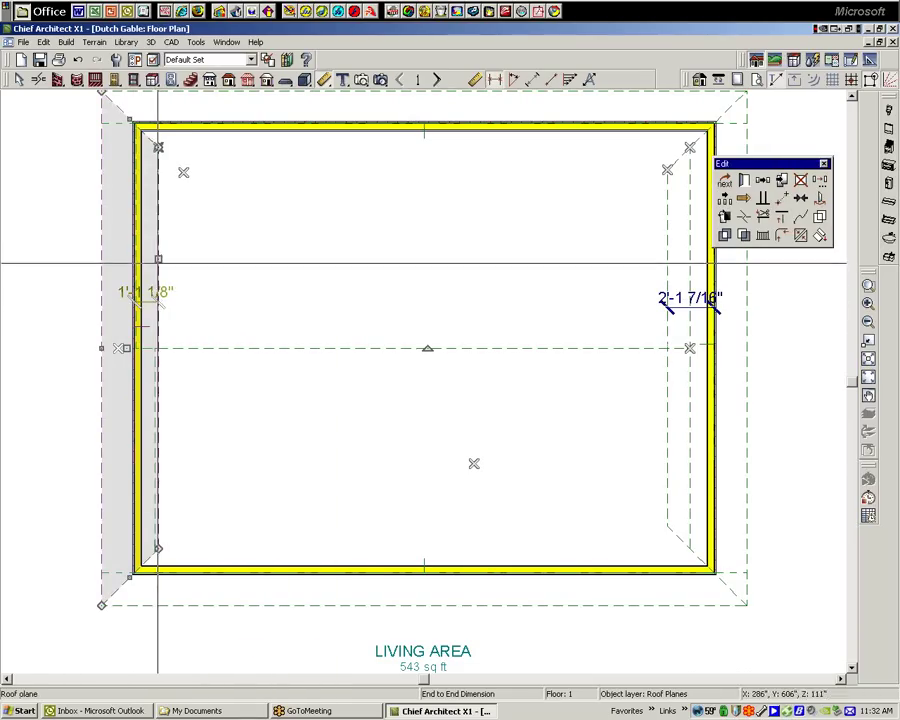
{"action": "left_click_drag", "start_coordinate": [158, 259], "coordinate": [188, 260]}
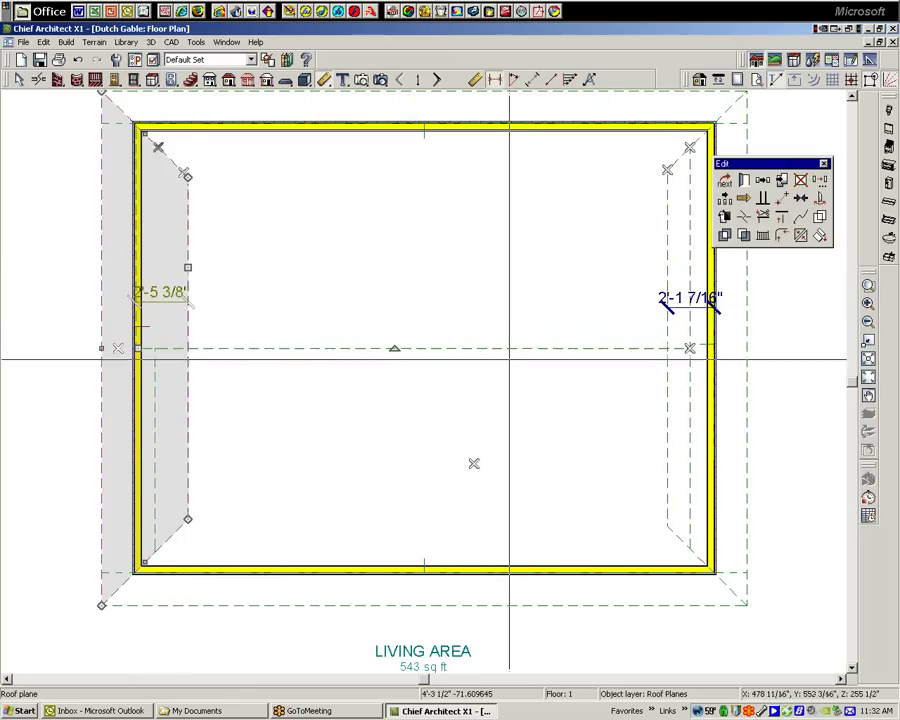
{"action": "left_click", "coordinate": [162, 300]}
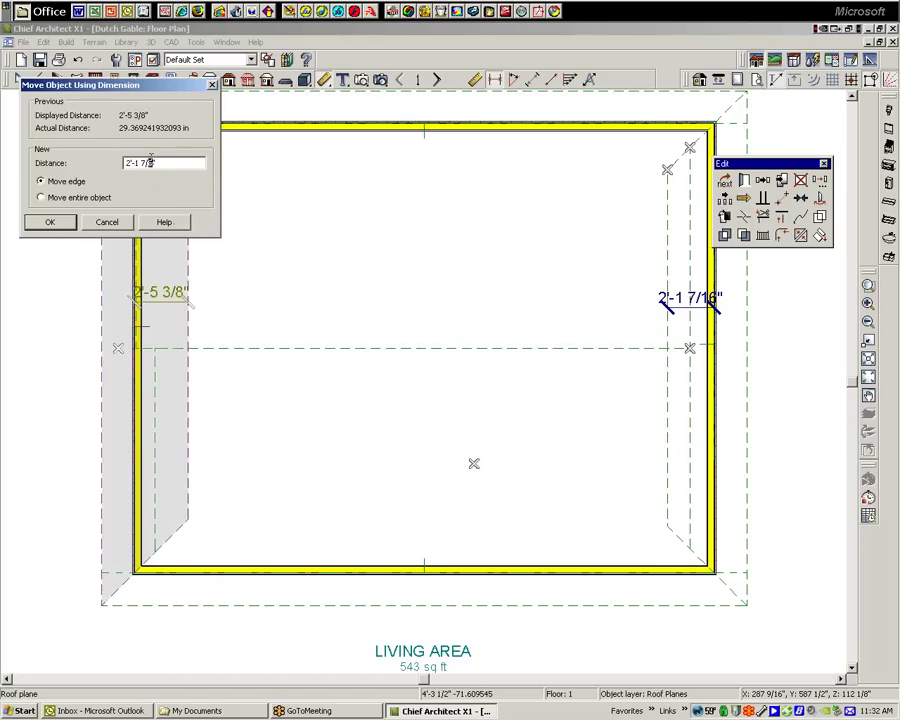
{"action": "left_click", "coordinate": [60, 222]}
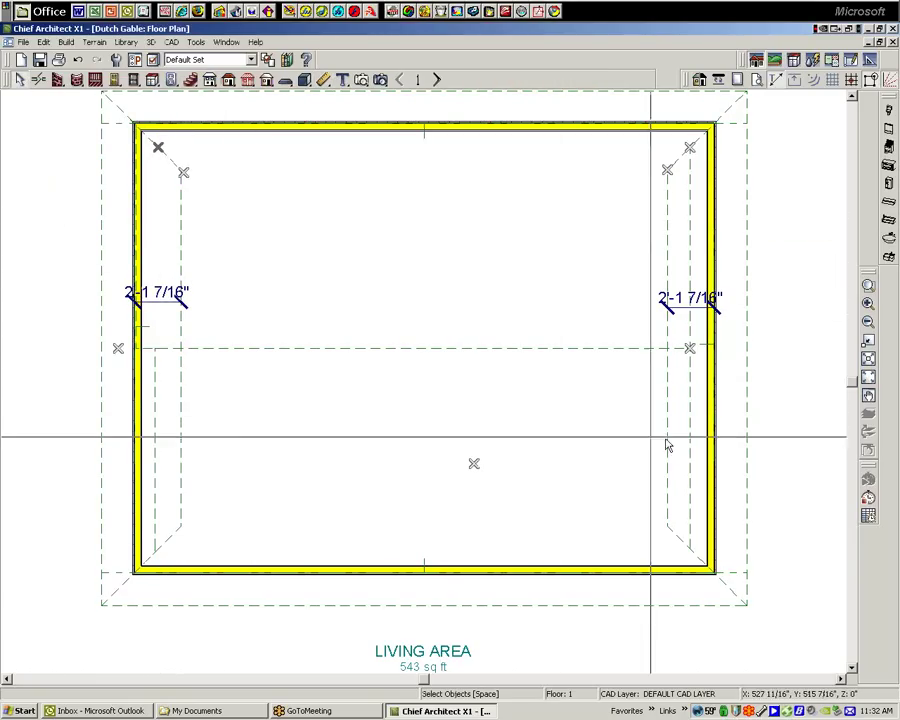
Set the lower roof plane's left gable edge 1'-0 3/8" from the left hip plane's inner edge, copying the spacing at the right end.
{"action": "left_click", "coordinate": [694, 425]}
{"action": "left_click", "coordinate": [680, 413]}
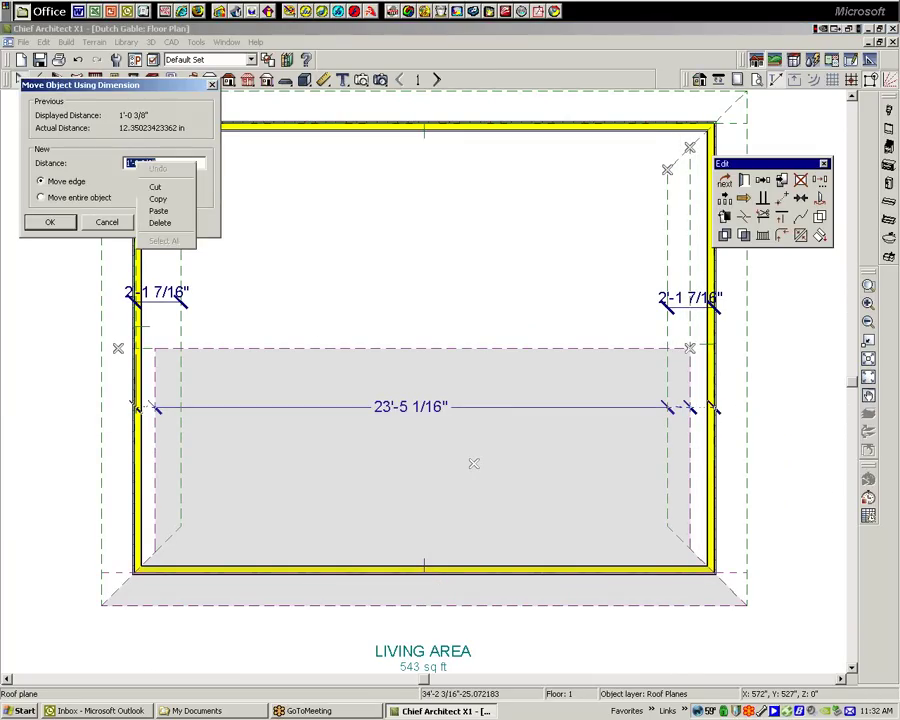
{"action": "left_click", "coordinate": [106, 223]}
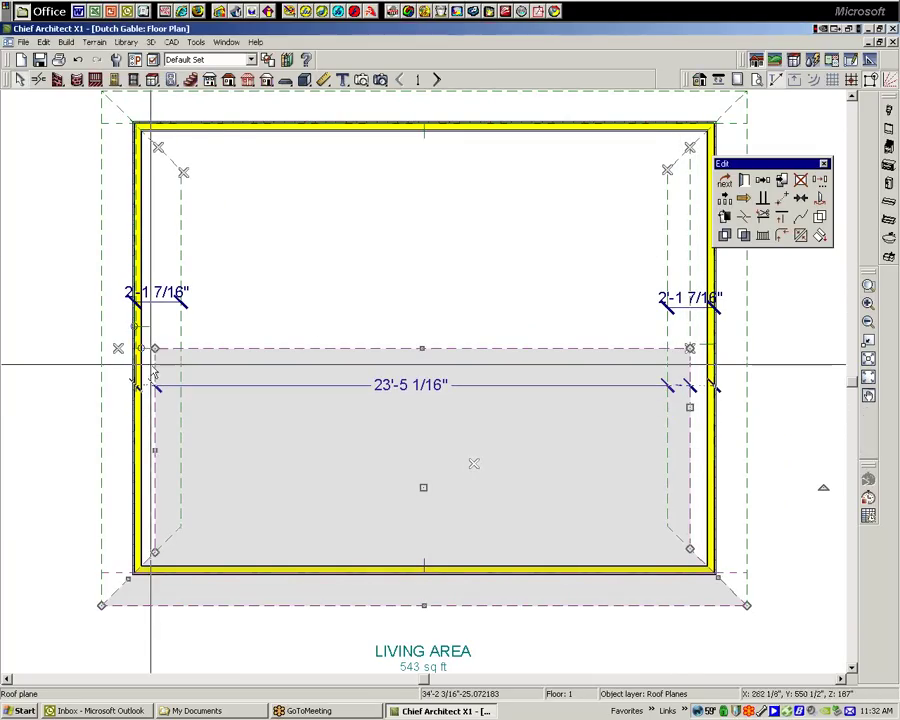
{"action": "left_click_drag", "start_coordinate": [160, 422], "coordinate": [173, 447]}
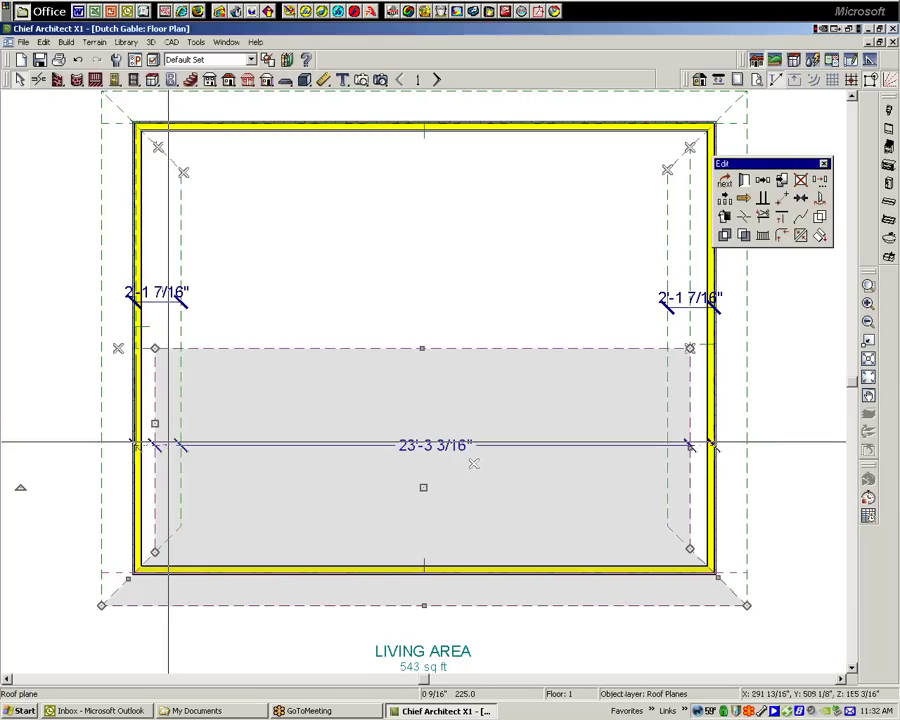
{"action": "left_click", "coordinate": [167, 437]}
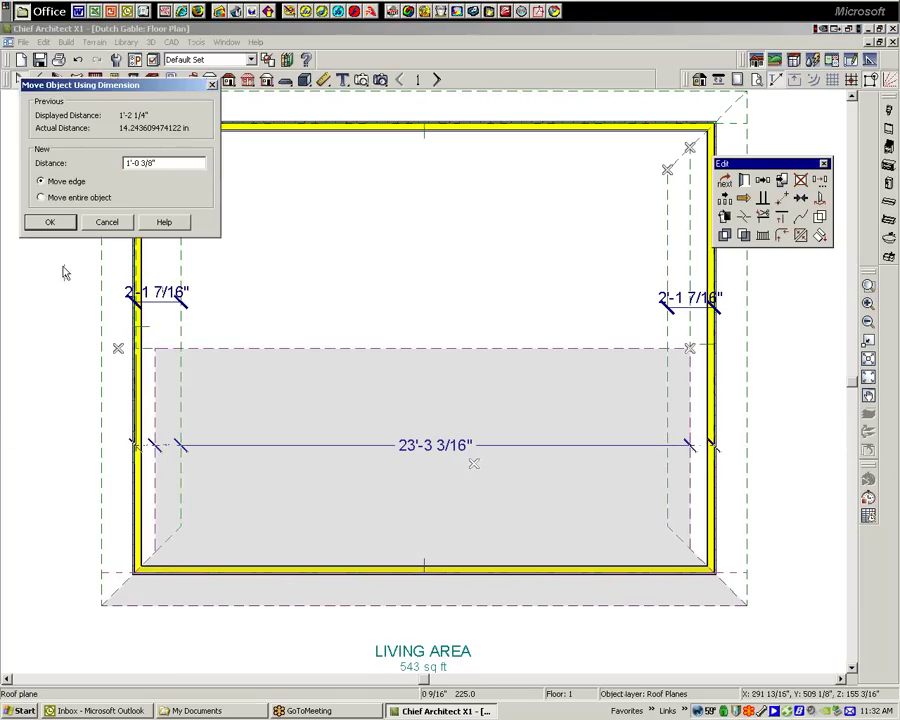
{"action": "left_click", "coordinate": [50, 222]}
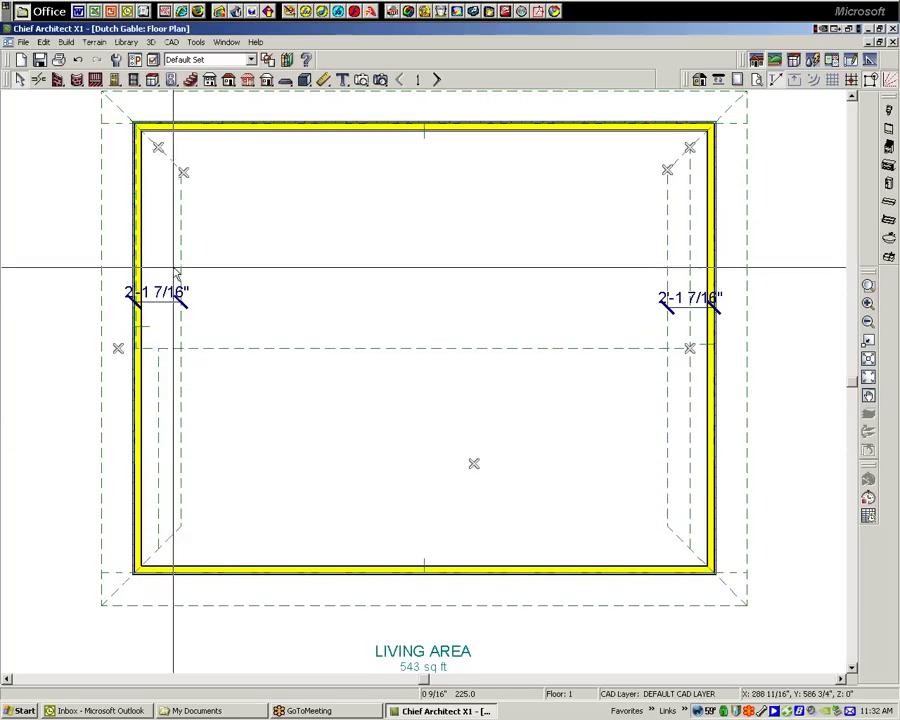
Move the upper roof plane's left gable edge into line with the lower roof plane's left gable edge.
{"action": "left_click", "coordinate": [193, 271]}
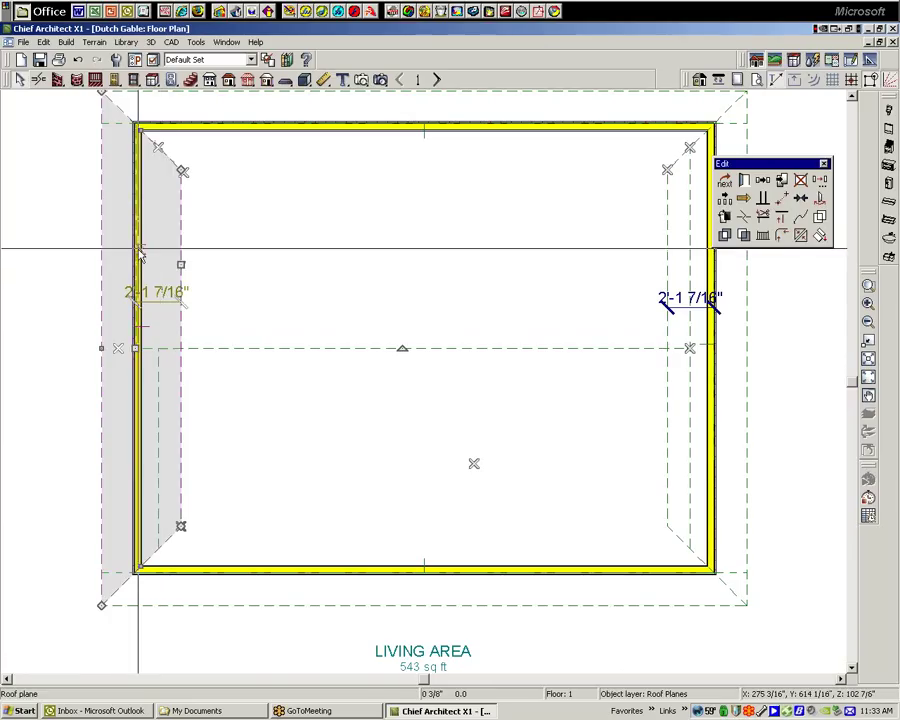
{"action": "left_click", "coordinate": [137, 248]}
{"action": "left_click", "coordinate": [137, 248]}
{"action": "left_click", "coordinate": [199, 284]}
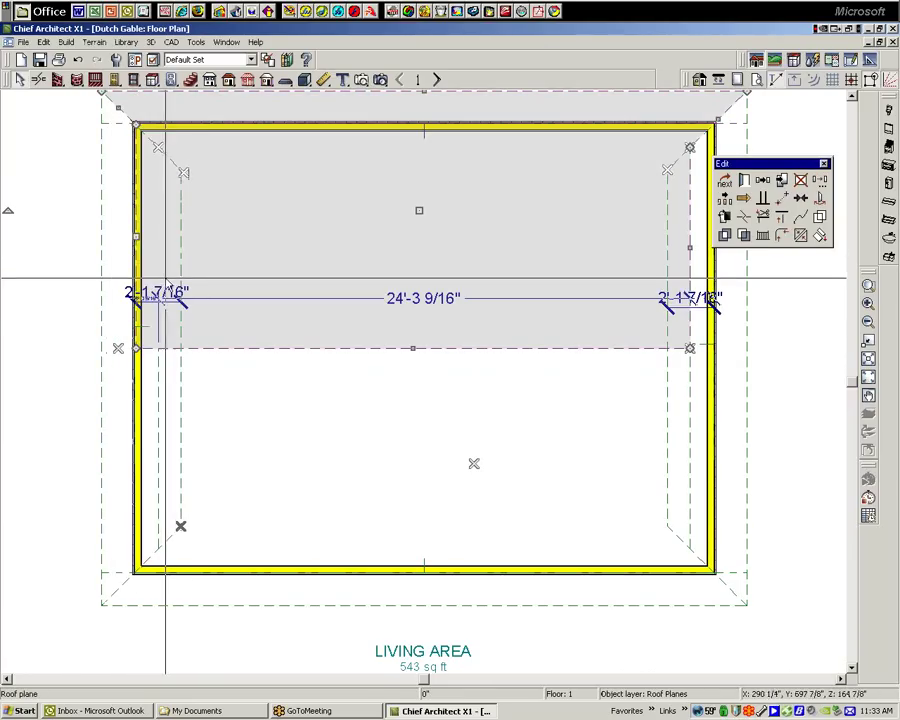
{"action": "left_click_drag", "start_coordinate": [143, 239], "coordinate": [166, 362]}
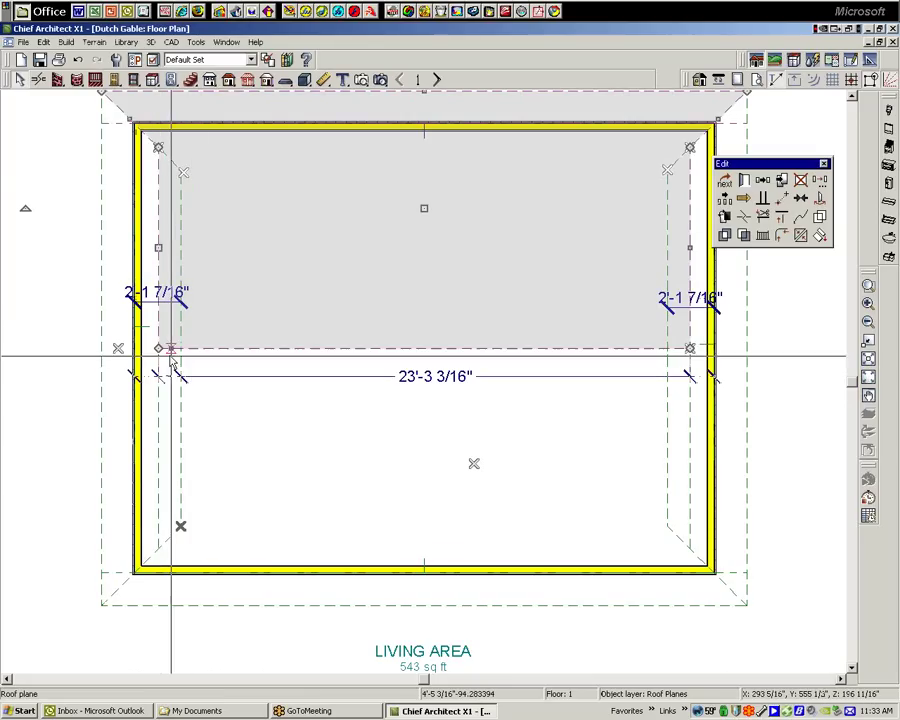
Generate a full 3D overview, examine the gable and hip planes at both ends of the roof, and close the view.
{"action": "left_click", "coordinate": [272, 312]}
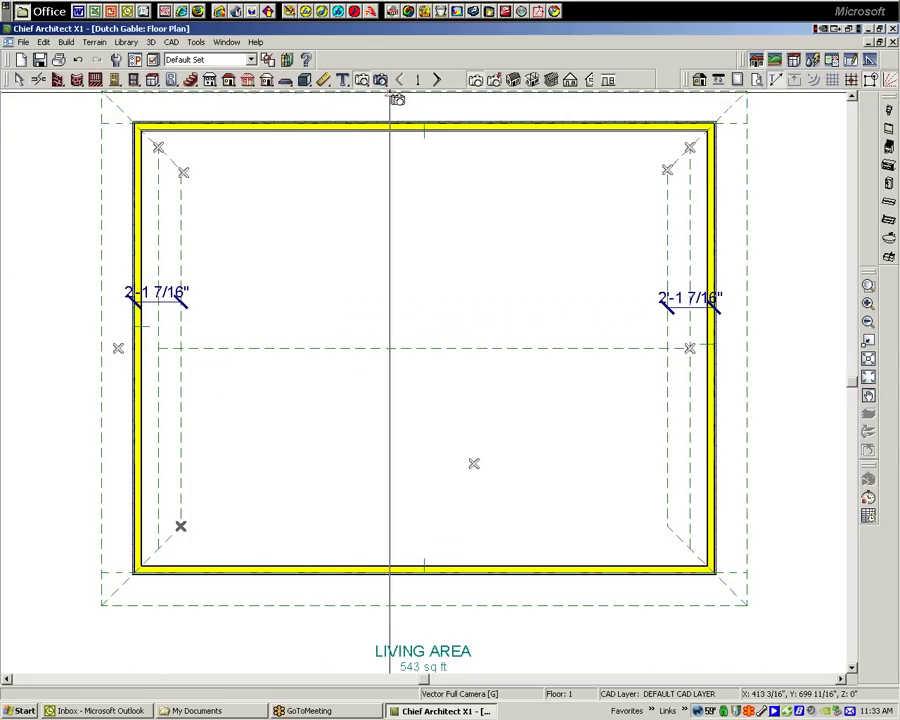
{"action": "left_click", "coordinate": [512, 80]}
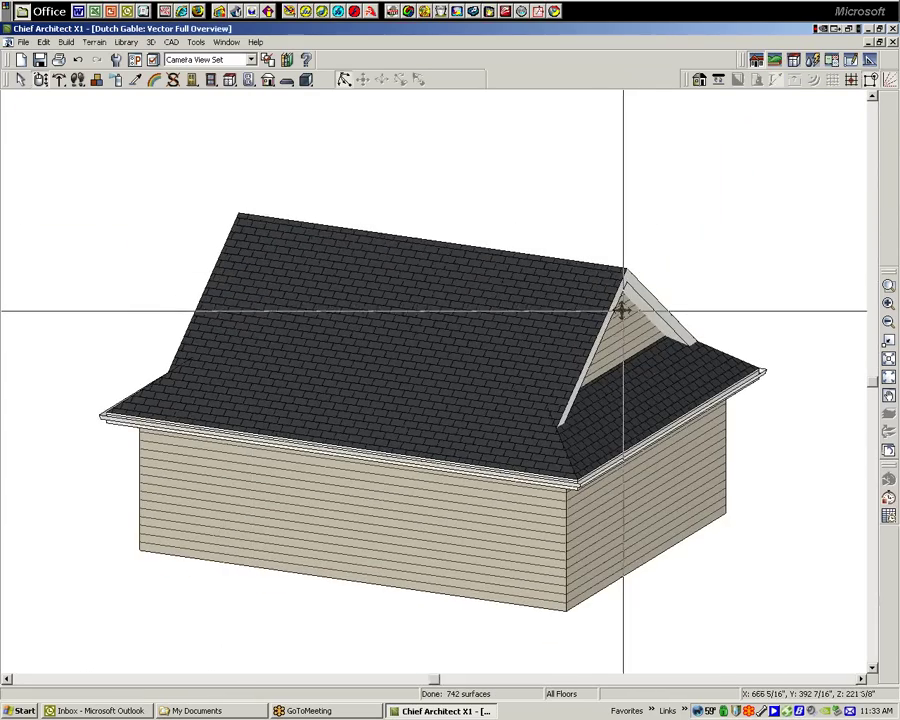
{"action": "left_click_drag", "start_coordinate": [345, 301], "coordinate": [569, 308]}
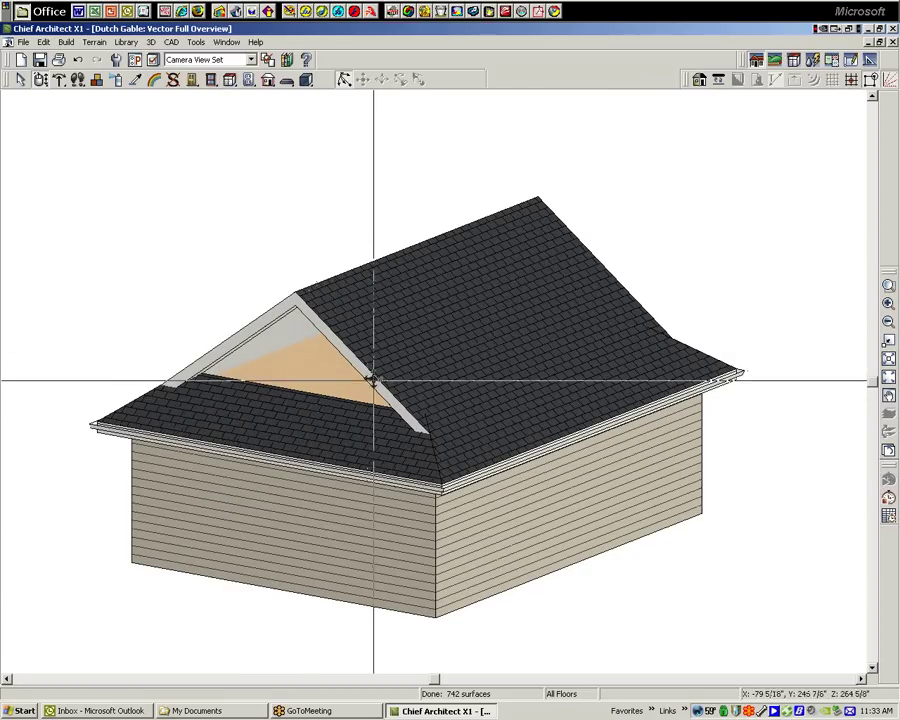
{"action": "left_click", "coordinate": [893, 42]}
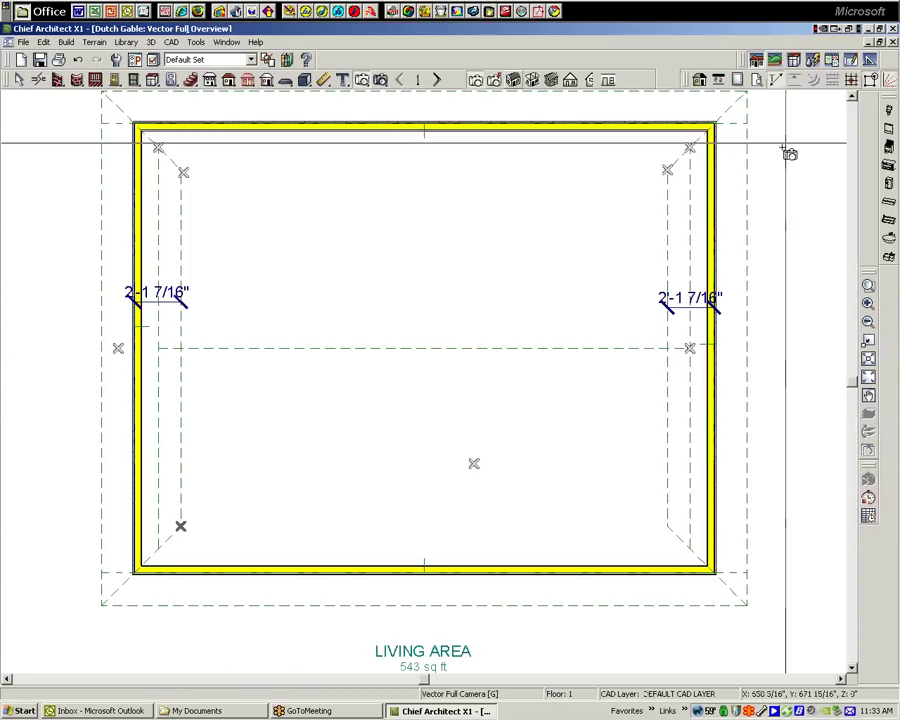
Make sure the Roof Planes layer is displayed in the Reference Display Set.
{"action": "right_click", "coordinate": [182, 247]}
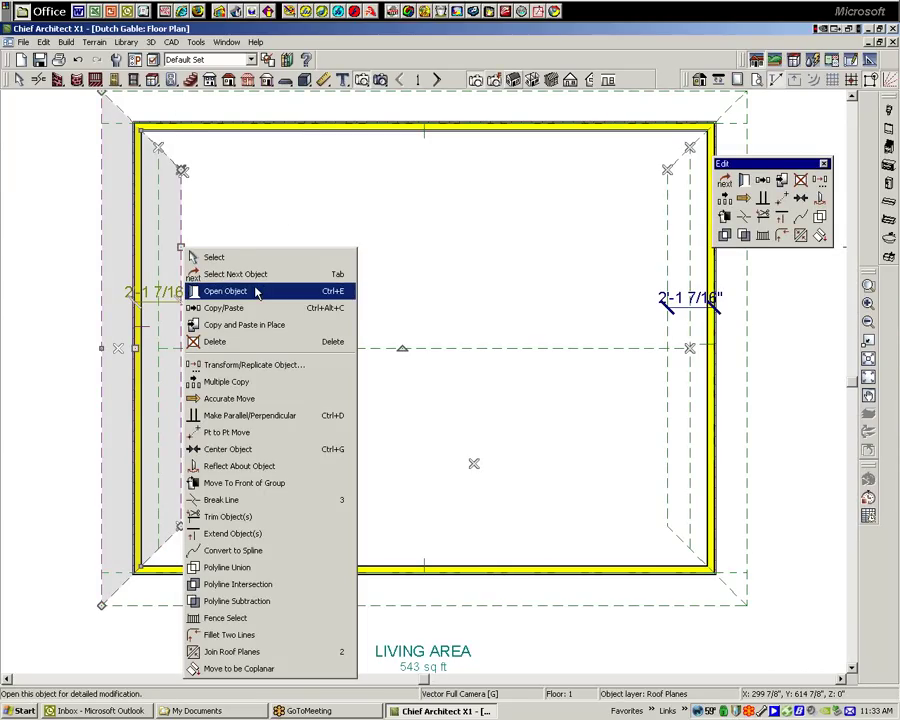
{"action": "key", "text": "Escape"}
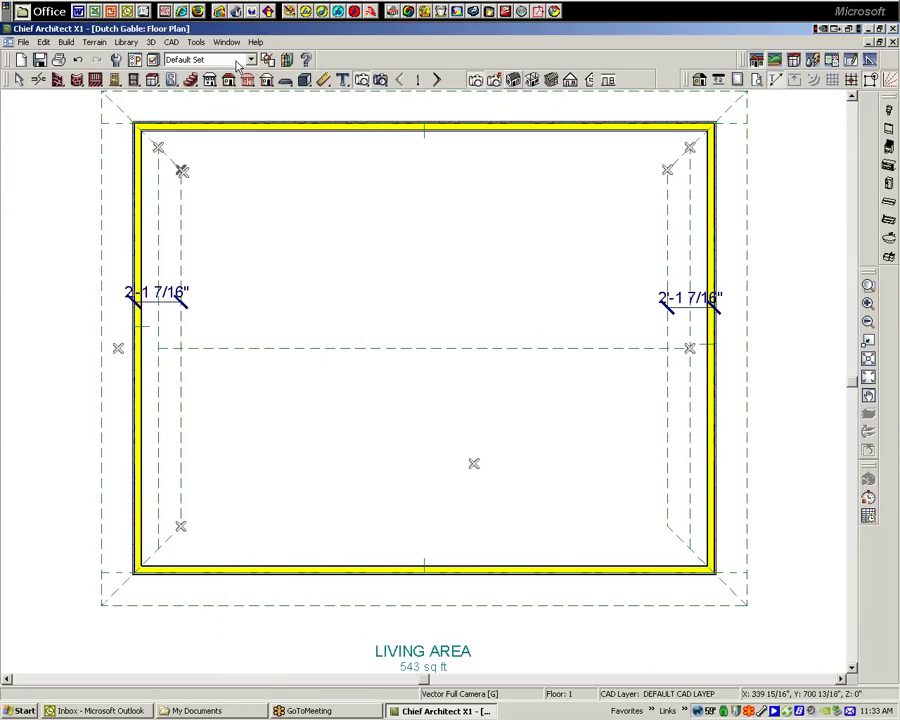
{"action": "left_click", "coordinate": [154, 61]}
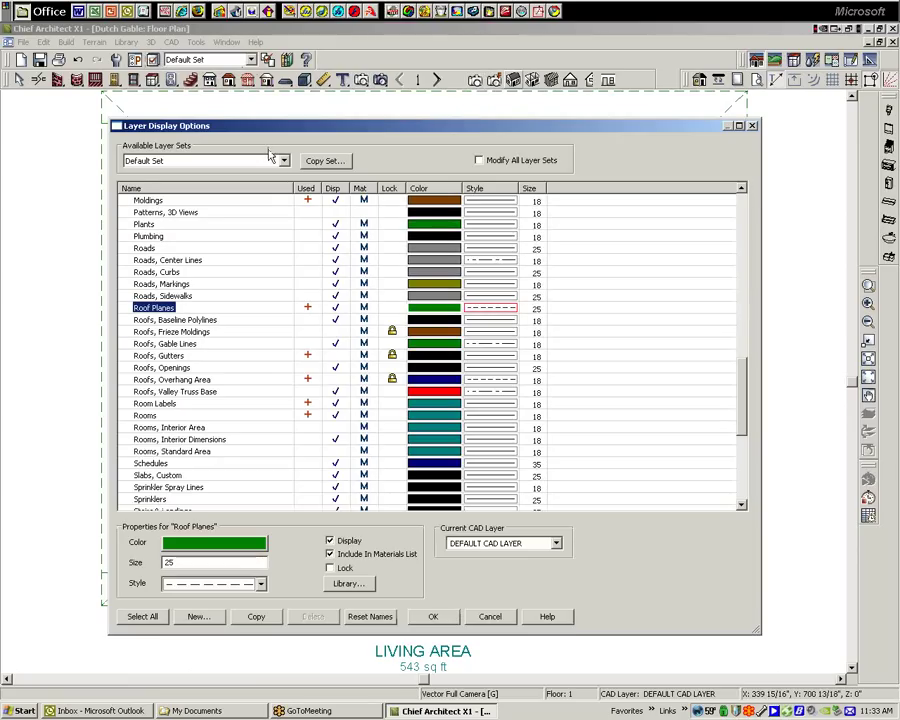
{"action": "left_click", "coordinate": [283, 161]}
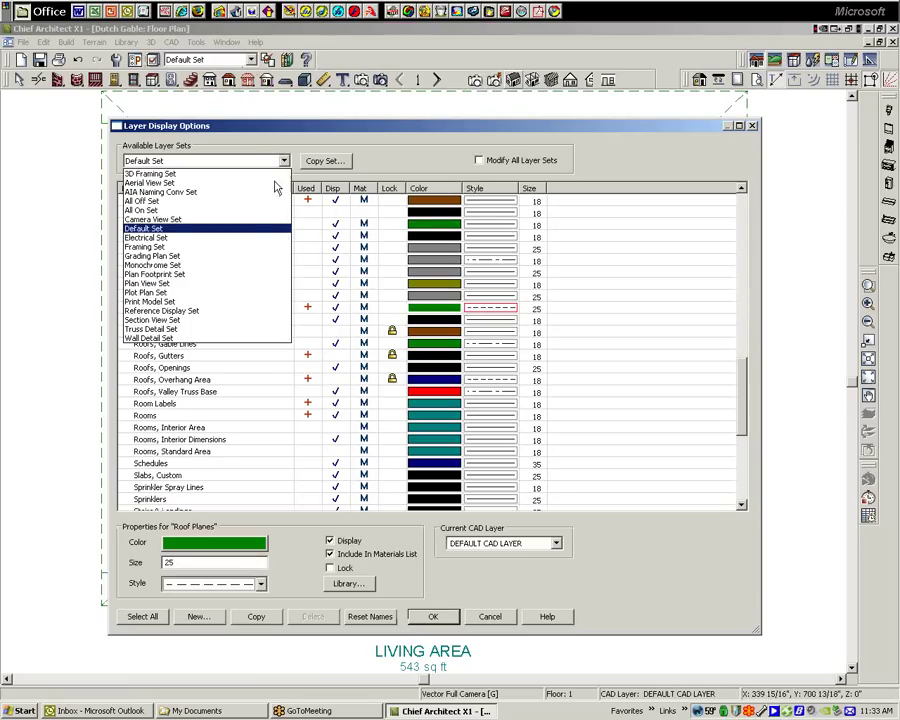
{"action": "left_click", "coordinate": [200, 311]}
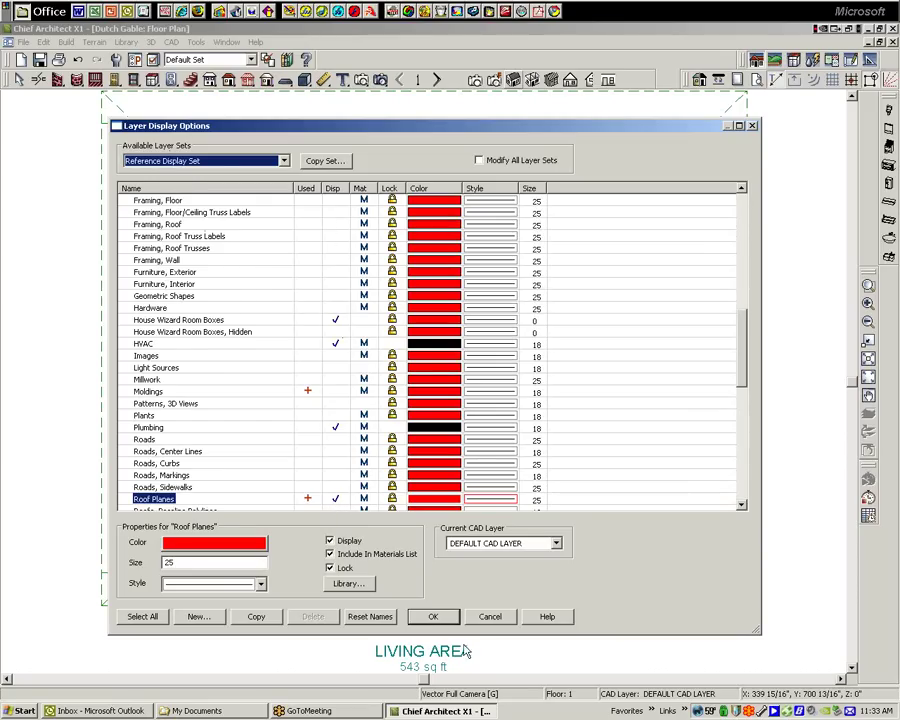
{"action": "left_click", "coordinate": [433, 617]}
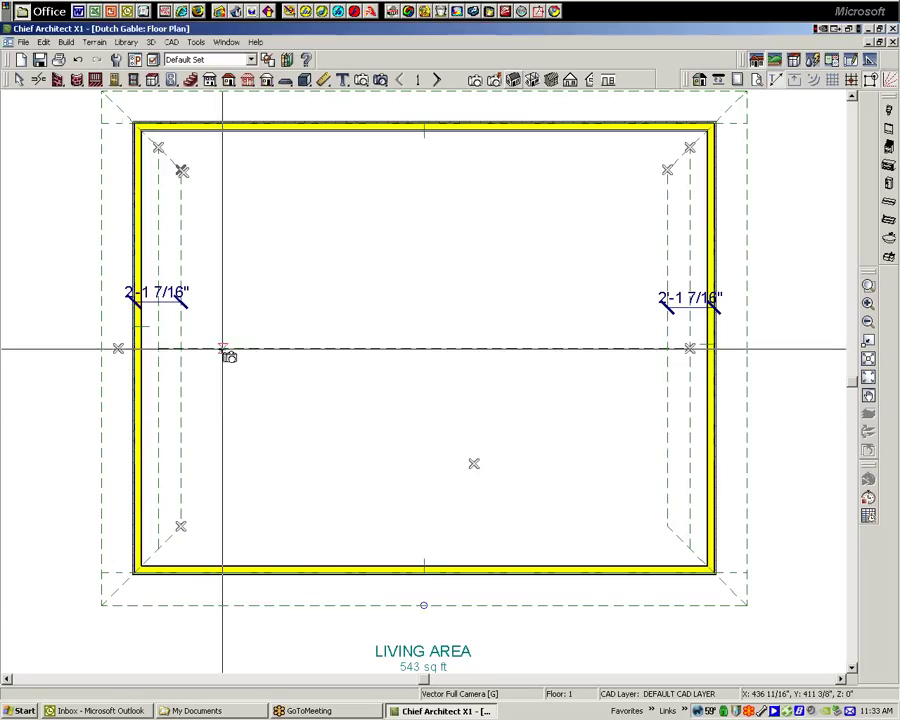
On the attic floor, turn on the reference display and draw a straight exterior wall about 16'-1 1/8" long just inside the left hip plane's inner edge.
{"action": "left_click", "coordinate": [436, 82]}
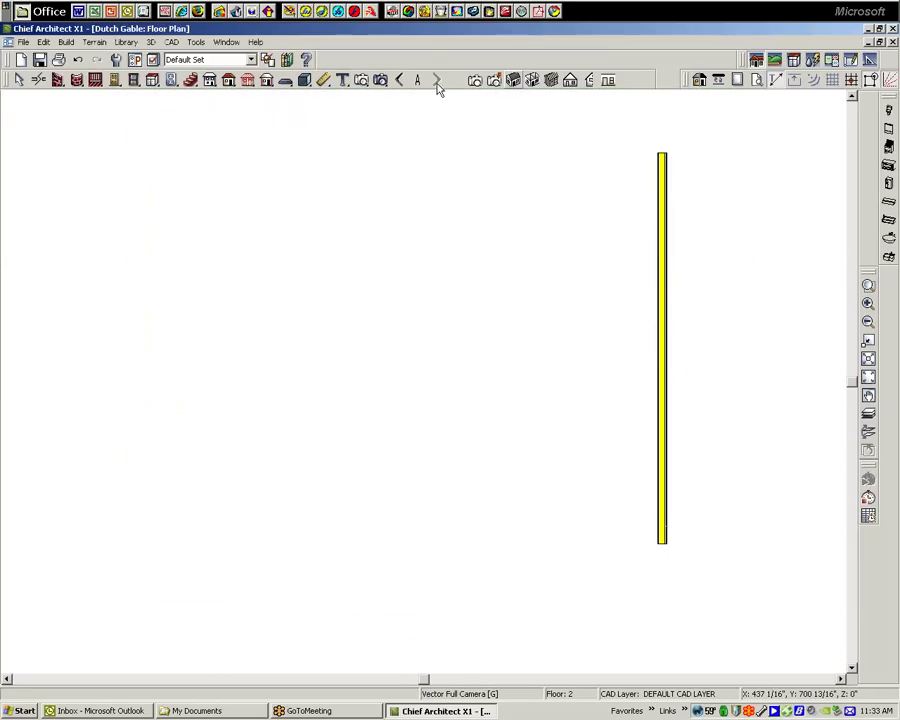
{"action": "left_click", "coordinate": [869, 418]}
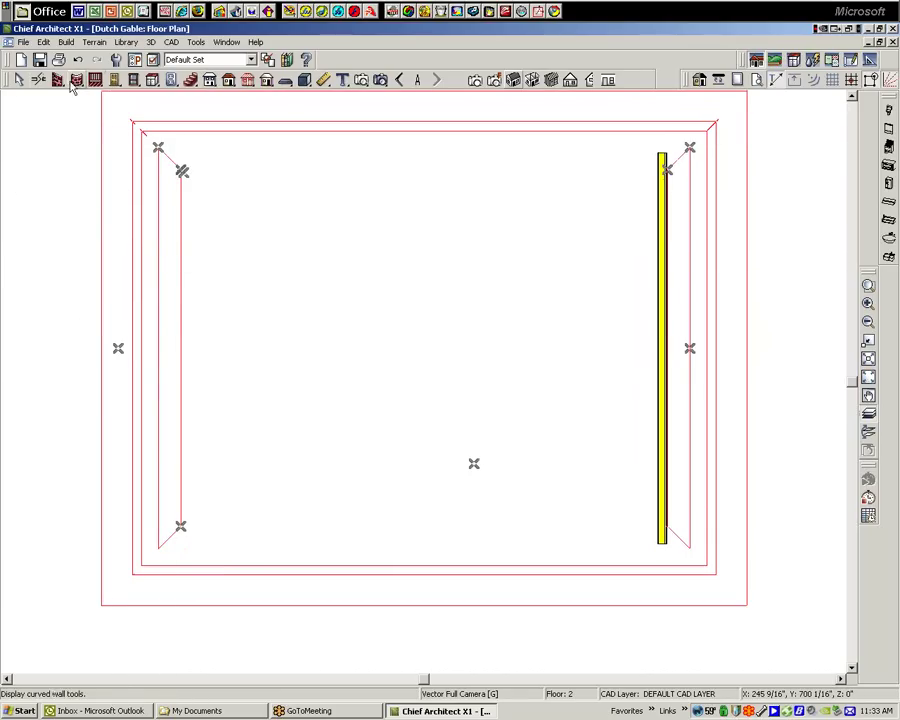
{"action": "left_click_drag", "start_coordinate": [194, 172], "coordinate": [210, 489]}
{"action": "left_click_drag", "start_coordinate": [207, 537], "coordinate": [205, 526]}
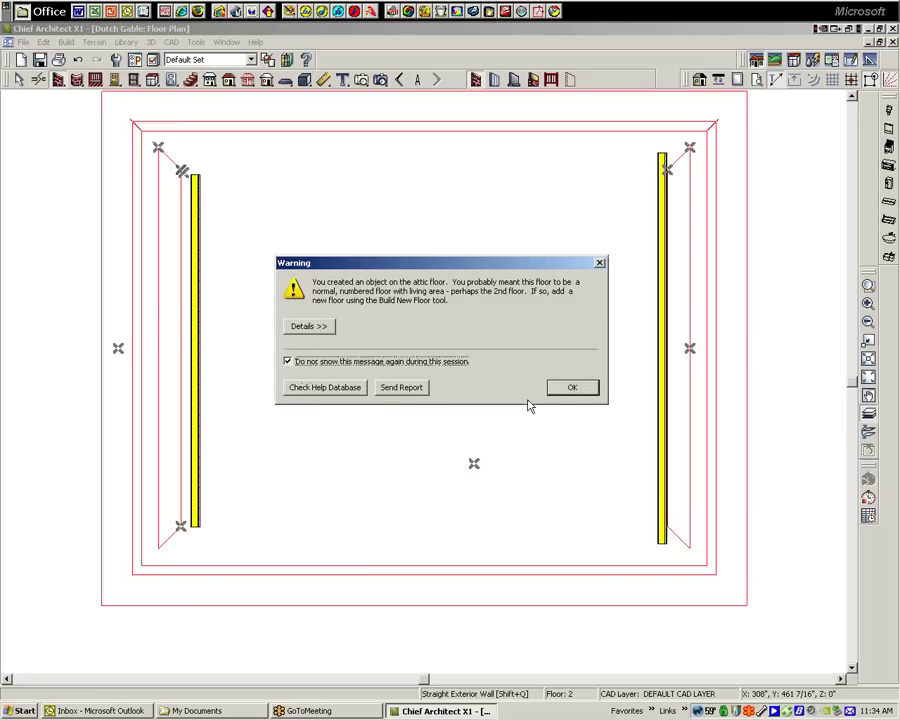
{"action": "left_click", "coordinate": [568, 389]}
Reverse the new attic wall's layers so its siding faces outward, and move the wall outward up to the left hip plane's inner edge.
{"action": "right_click", "coordinate": [194, 342]}
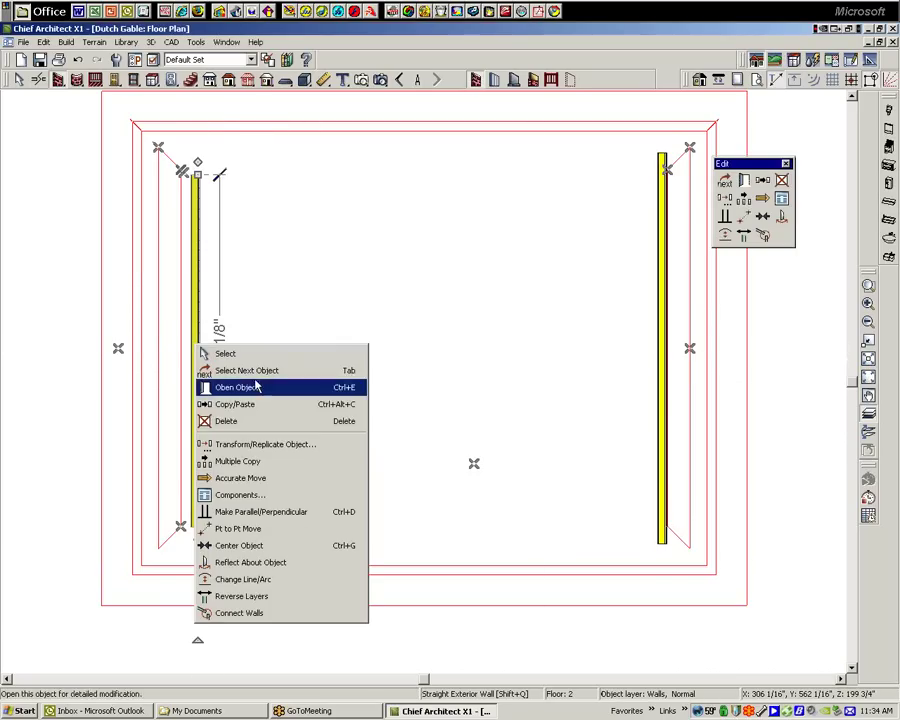
{"action": "left_click", "coordinate": [241, 596]}
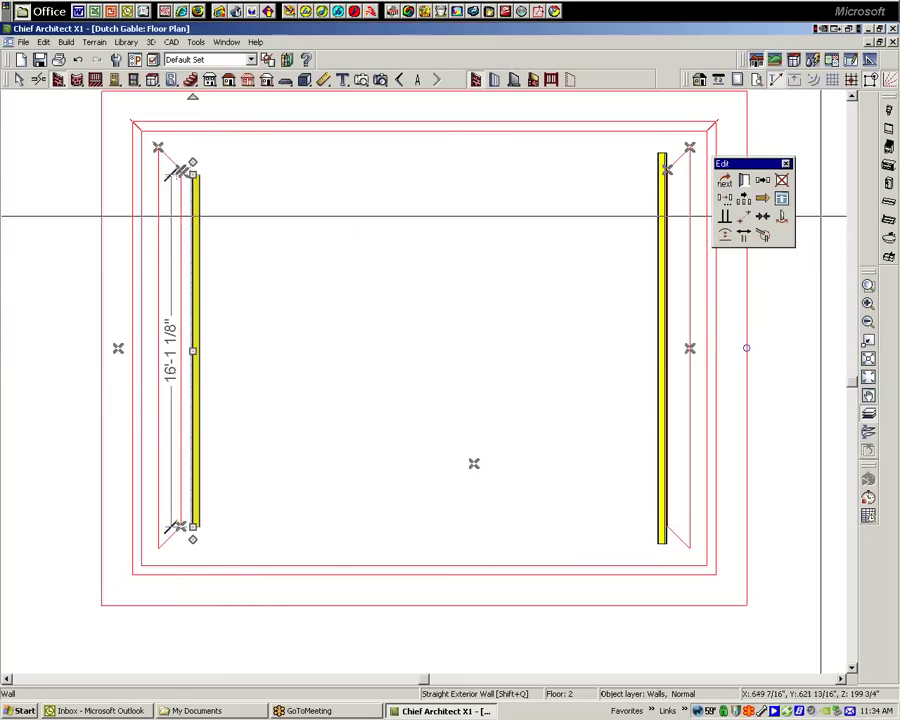
{"action": "left_click", "coordinate": [868, 286]}
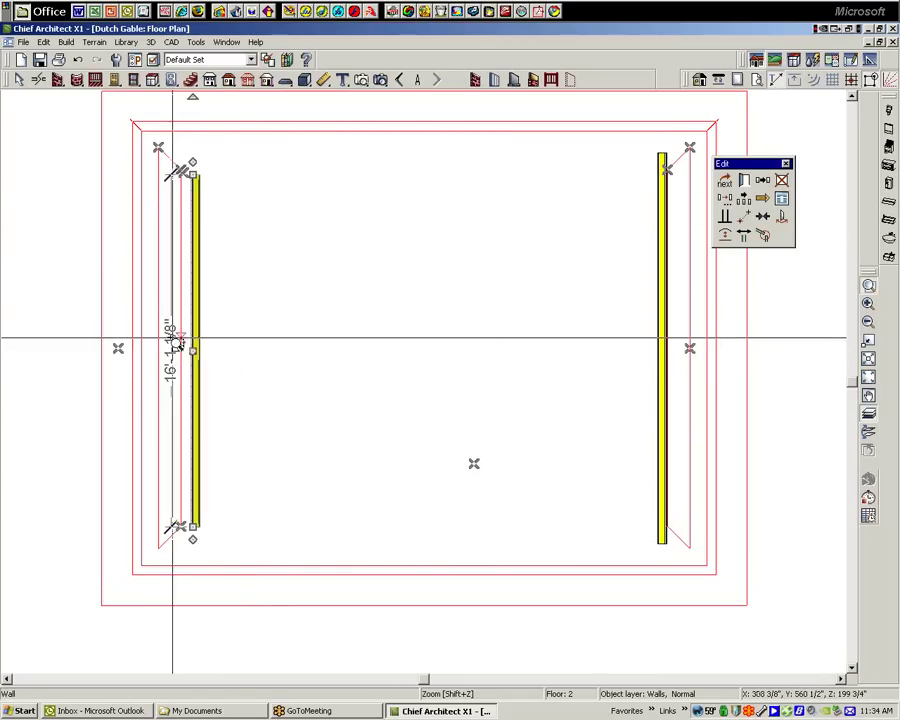
{"action": "left_click_drag", "start_coordinate": [160, 327], "coordinate": [221, 377]}
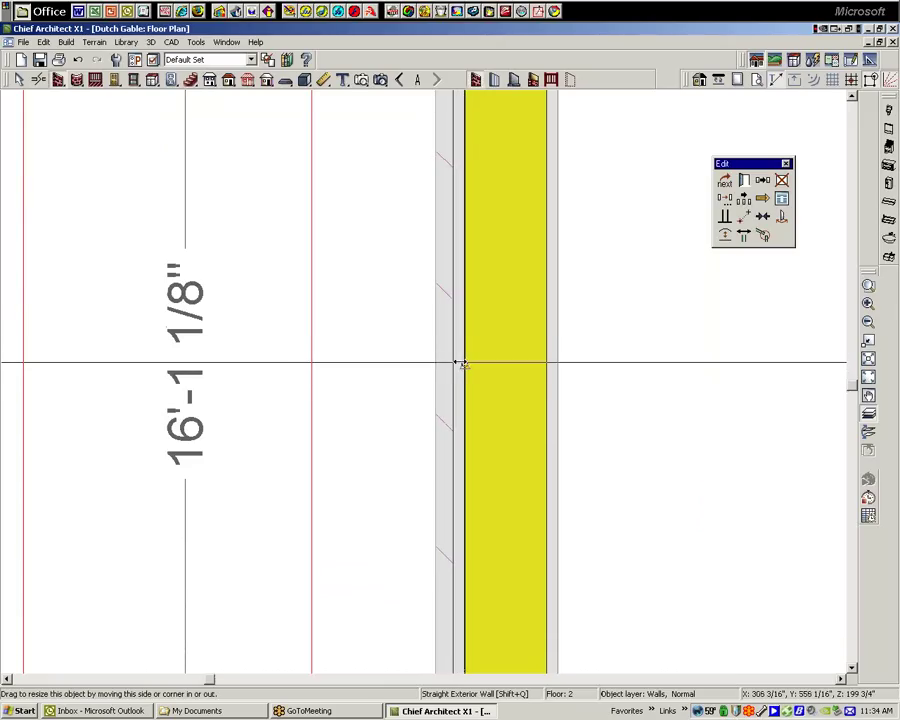
{"action": "left_click_drag", "start_coordinate": [460, 364], "coordinate": [346, 367]}
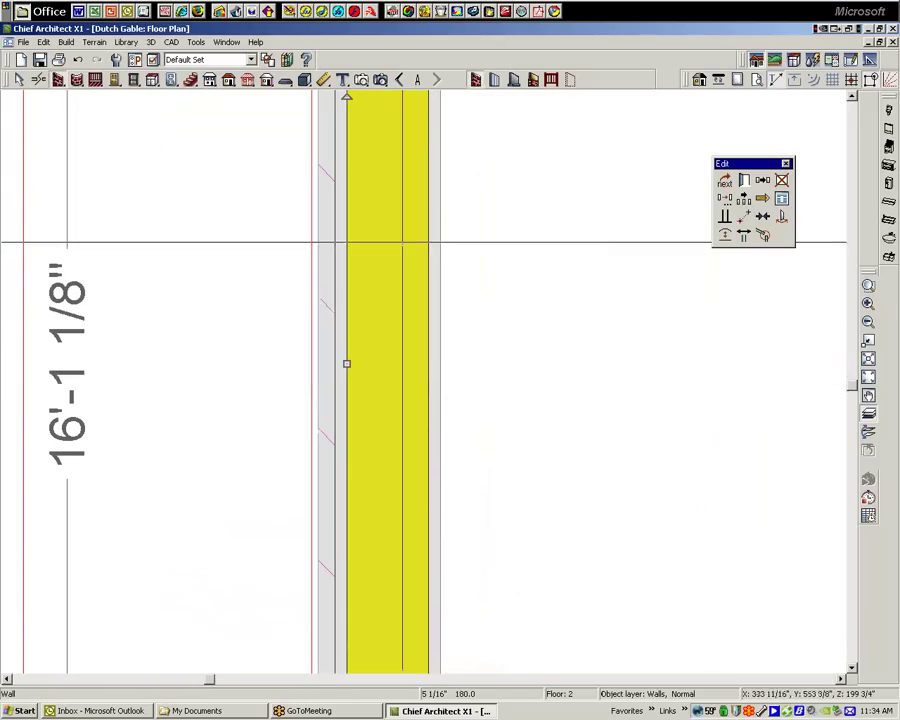
Specify the new wall as an attic wall with No Room Def., No Locate and Retain Attic Wall enabled.
{"action": "left_click", "coordinate": [744, 181]}
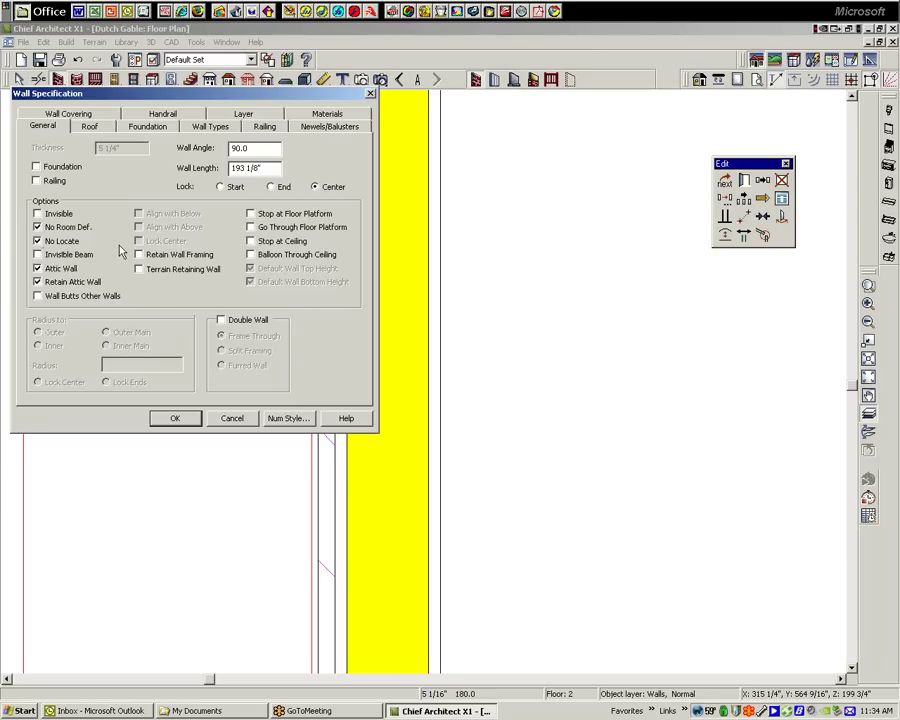
{"action": "left_click", "coordinate": [175, 418]}
{"action": "key", "text": "Escape"}
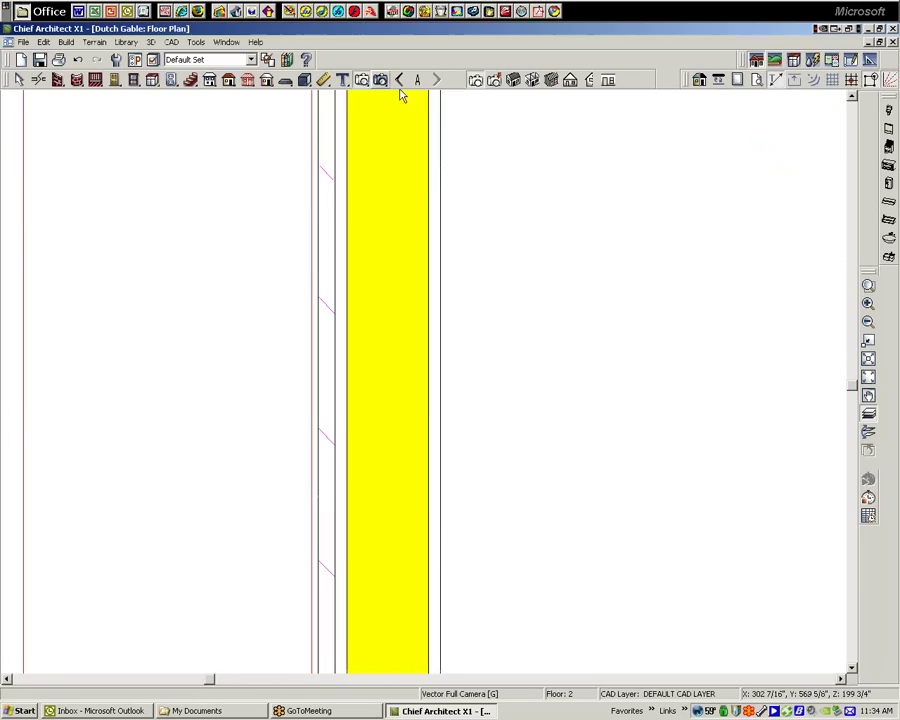
Generate a new full 3D overview and orbit it to compare the new gable wall with the one at the opposite end.
{"action": "left_click", "coordinate": [512, 81]}
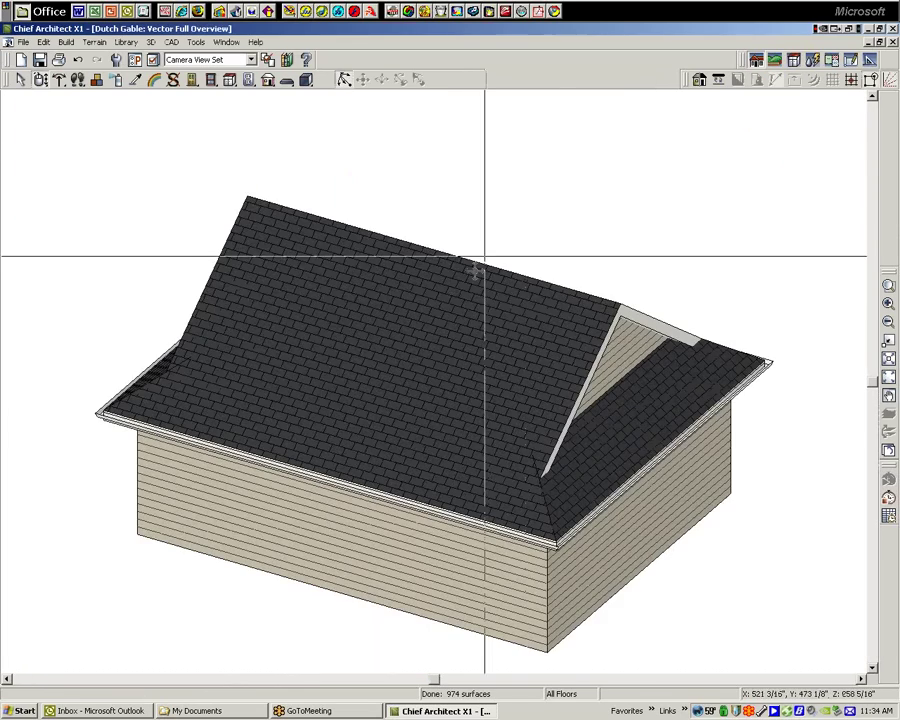
{"action": "left_click_drag", "start_coordinate": [683, 333], "coordinate": [343, 343]}
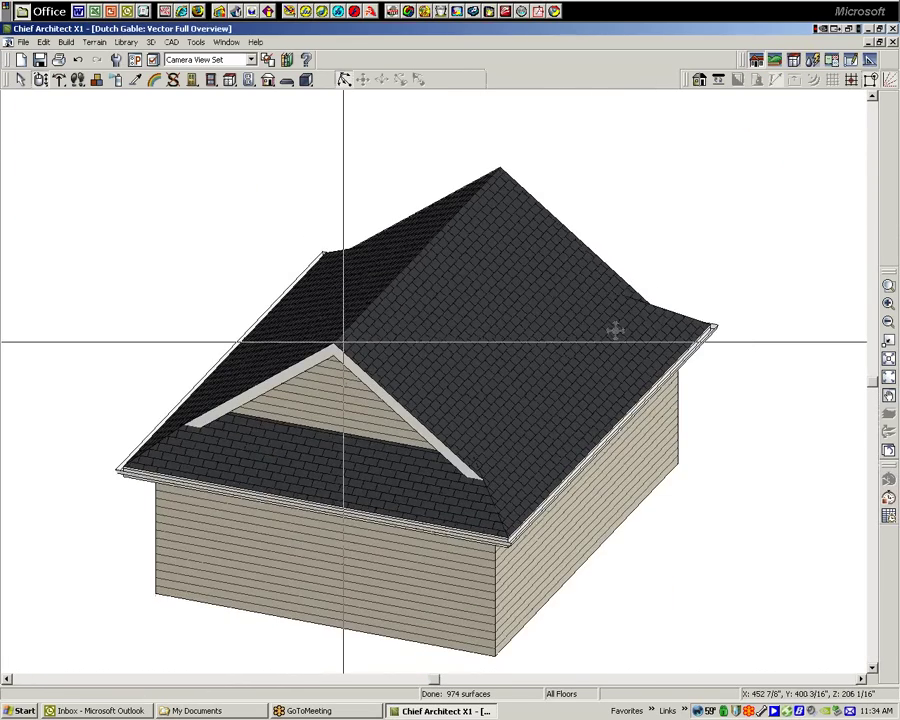
{"action": "left_click_drag", "start_coordinate": [614, 330], "coordinate": [396, 256]}
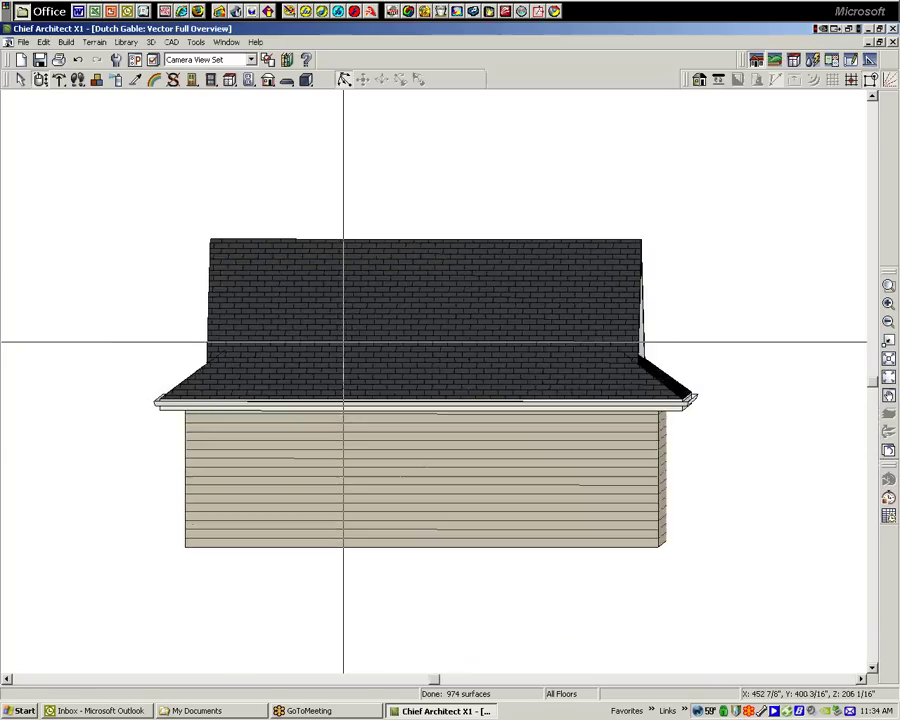
{"action": "left_click_drag", "start_coordinate": [343, 343], "coordinate": [583, 356]}
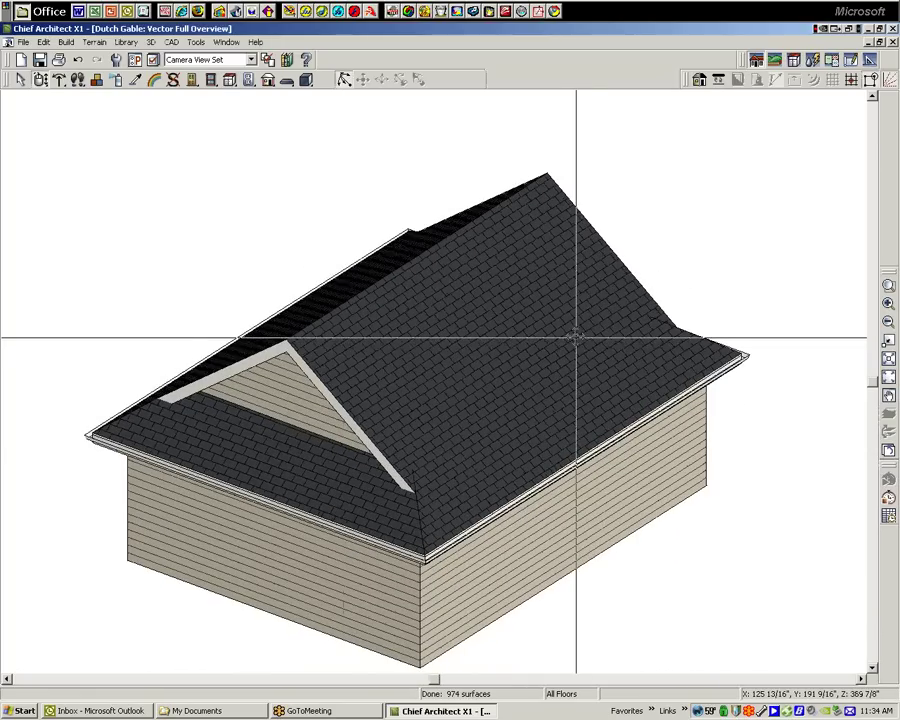